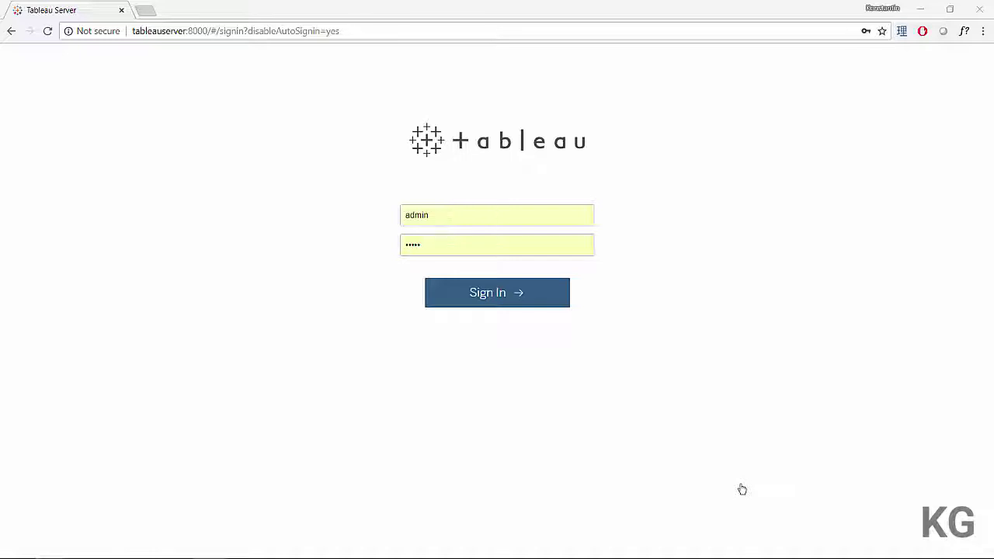
Step: Sign in as administrator on the Air Tableau site and open Manage All Sites to list the 11 sites
{"action": "left_click", "coordinate": [502, 303]}
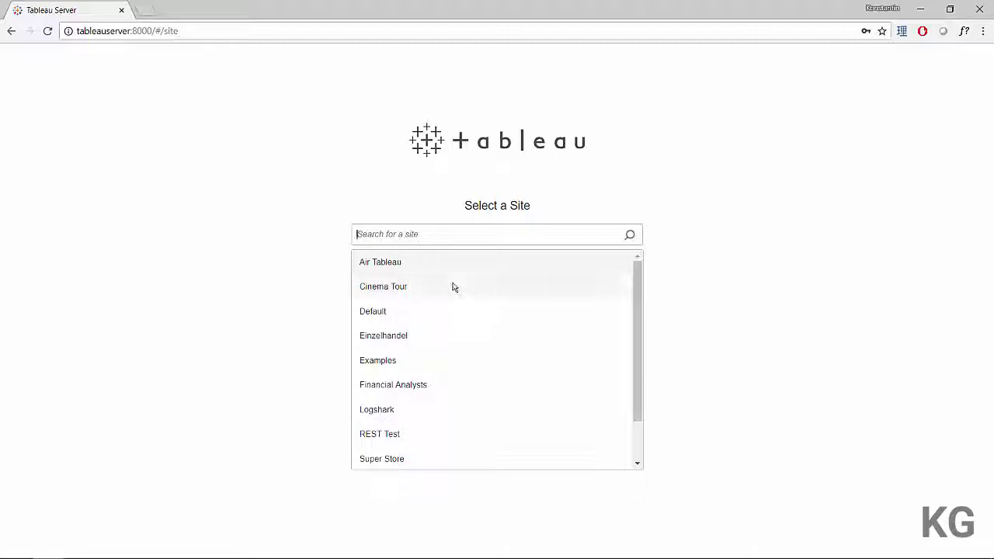
{"action": "left_click", "coordinate": [422, 268]}
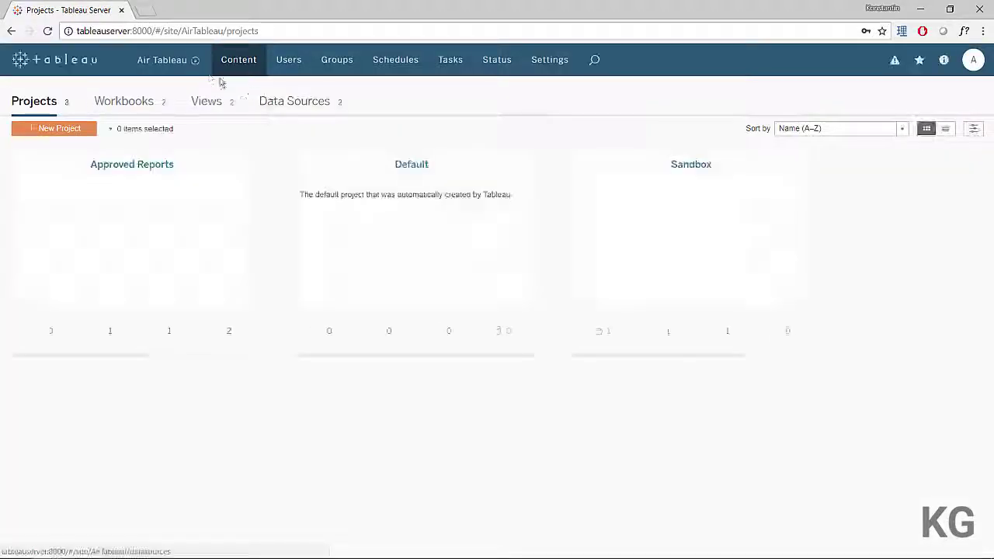
{"action": "left_click", "coordinate": [183, 71]}
{"action": "left_click", "coordinate": [174, 106]}
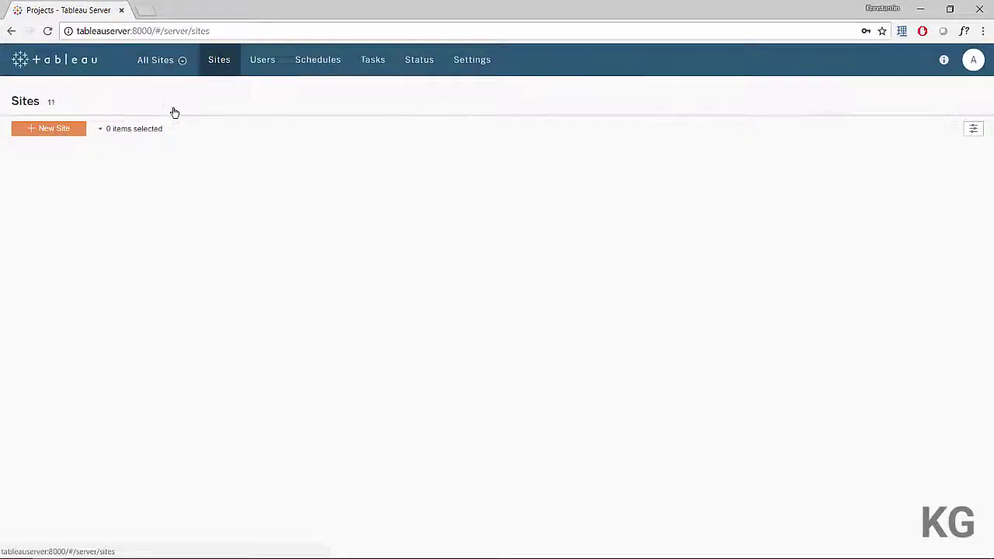
Step: Create a new site named 'A' with its Managing Users limit set to 10 users
{"action": "left_click", "coordinate": [66, 133]}
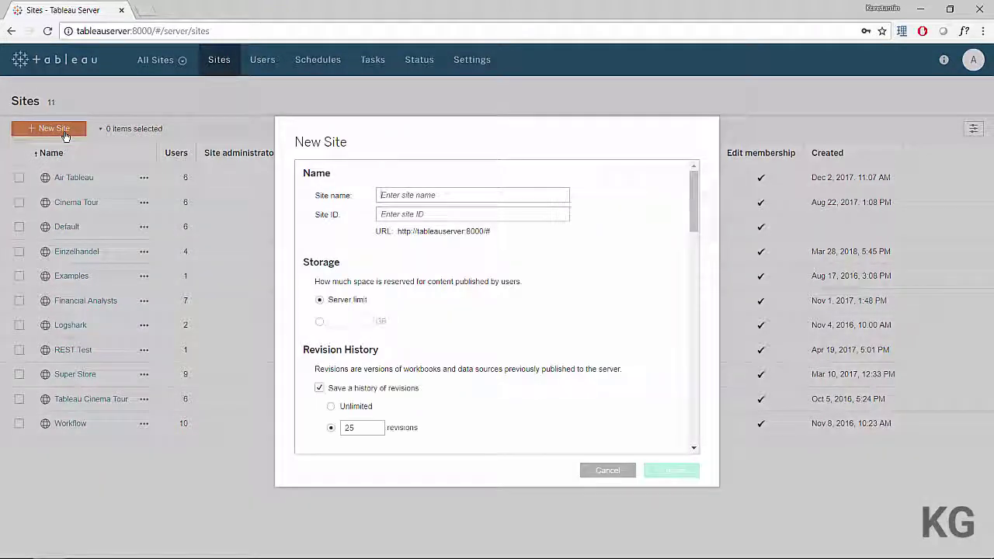
{"action": "type", "text": "A"}
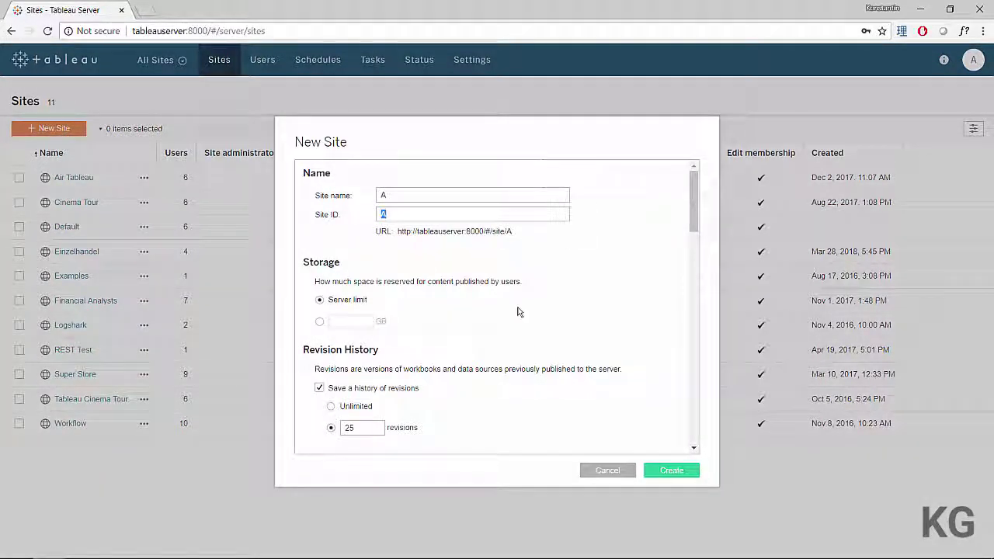
{"action": "scroll", "coordinate": [520, 311], "scroll_direction": "down", "scroll_amount": 1}
{"action": "scroll", "coordinate": [519, 312], "scroll_direction": "down", "scroll_amount": 3}
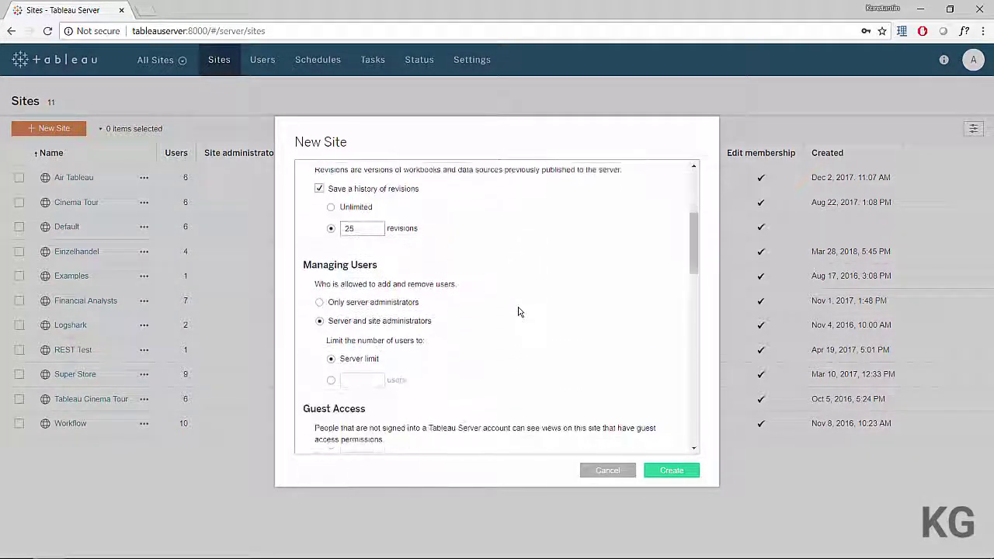
{"action": "left_click", "coordinate": [330, 368]}
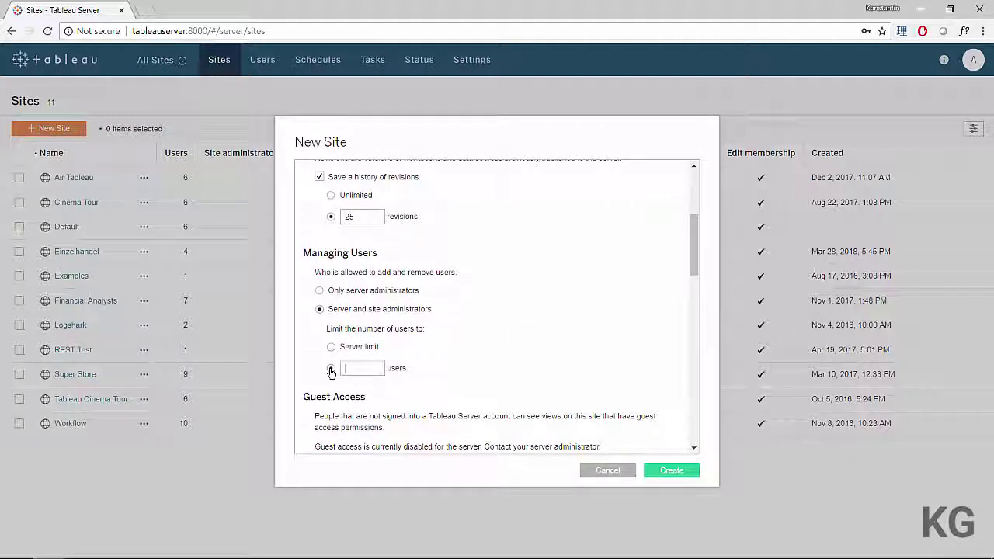
{"action": "left_click", "coordinate": [374, 368]}
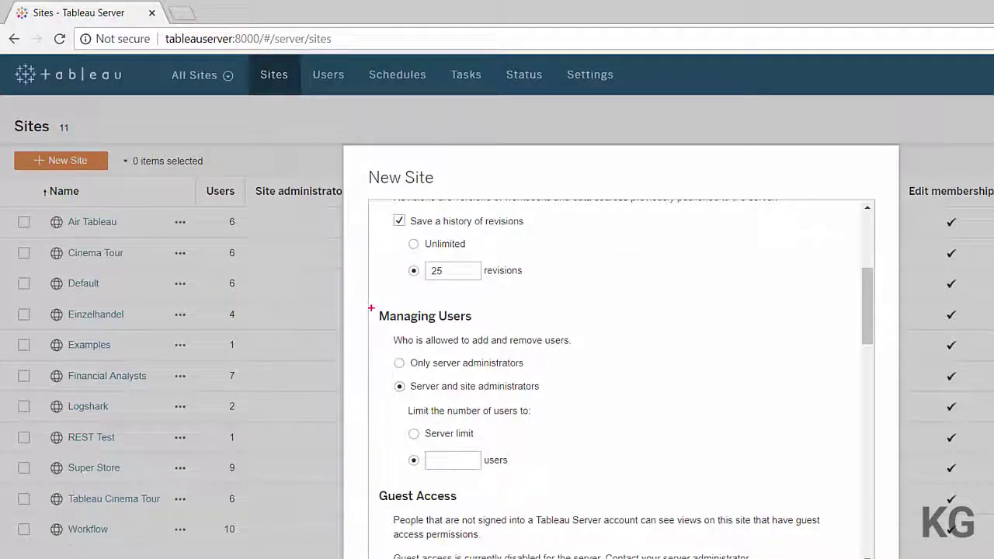
{"action": "left_click_drag", "start_coordinate": [372, 308], "coordinate": [584, 475]}
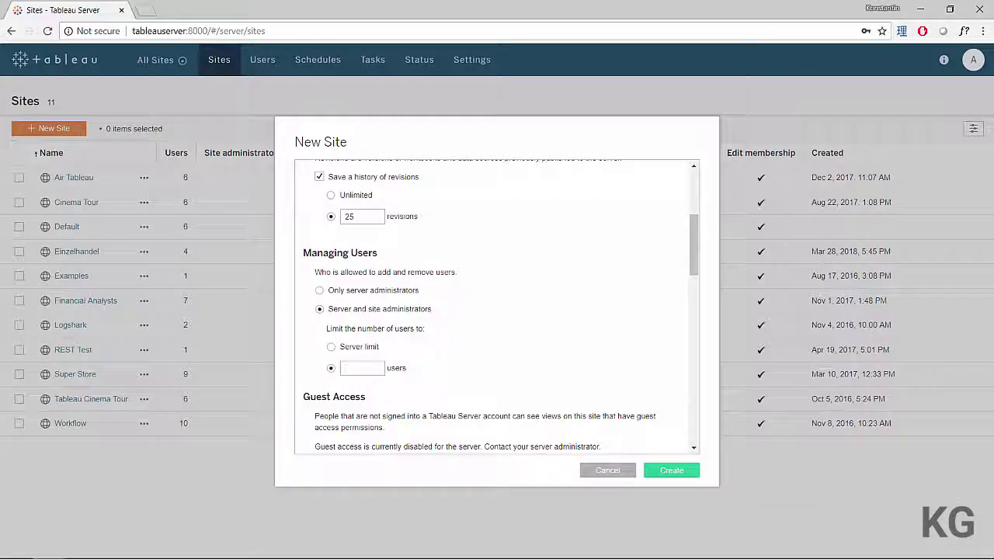
{"action": "left_click", "coordinate": [358, 368]}
{"action": "left_click", "coordinate": [663, 471]}
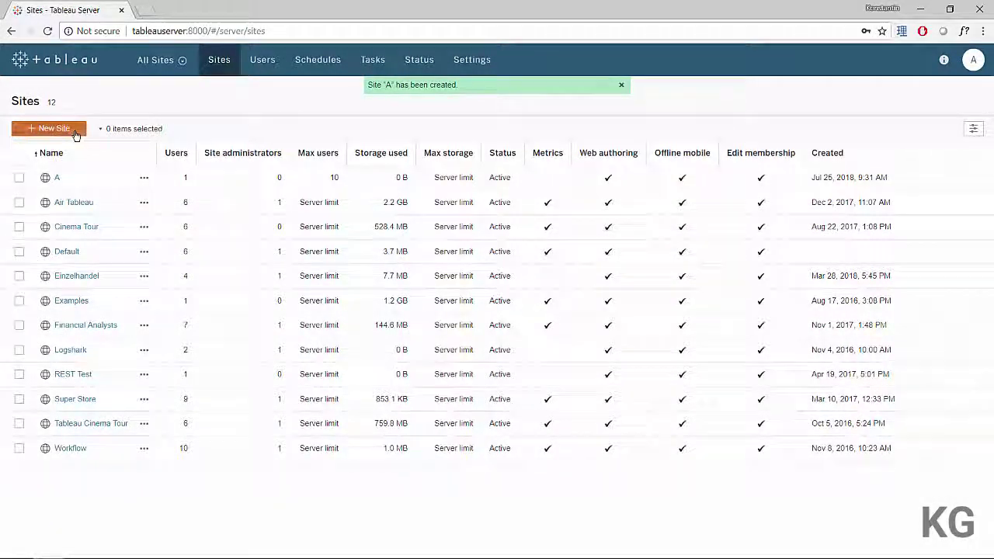
Step: Create a new site named 'B' with a 10-user limit under Managing Users
{"action": "left_click", "coordinate": [76, 131]}
{"action": "type", "text": "B"}
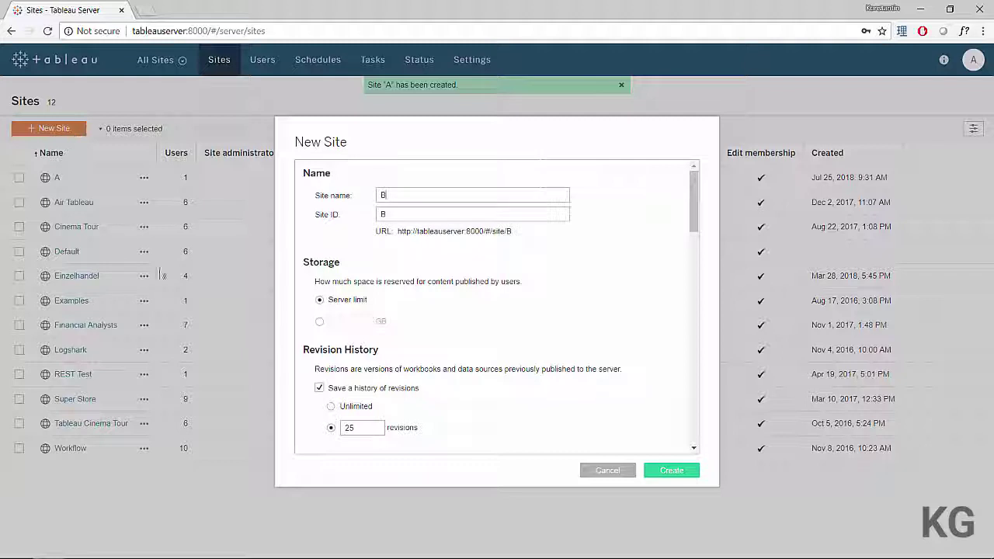
{"action": "scroll", "coordinate": [453, 399], "scroll_direction": "down", "scroll_amount": 1}
{"action": "scroll", "coordinate": [453, 399], "scroll_direction": "down", "scroll_amount": 3}
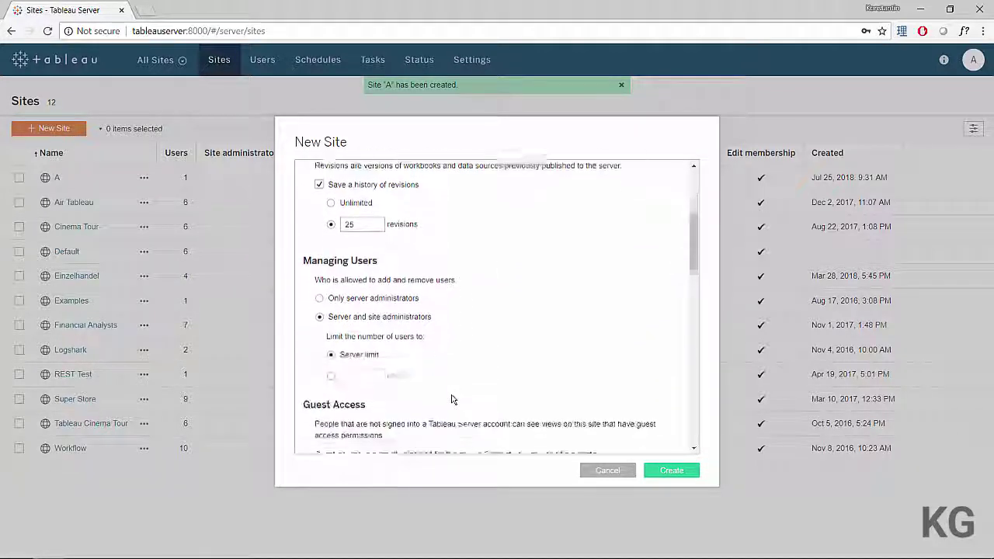
{"action": "left_click", "coordinate": [369, 341]}
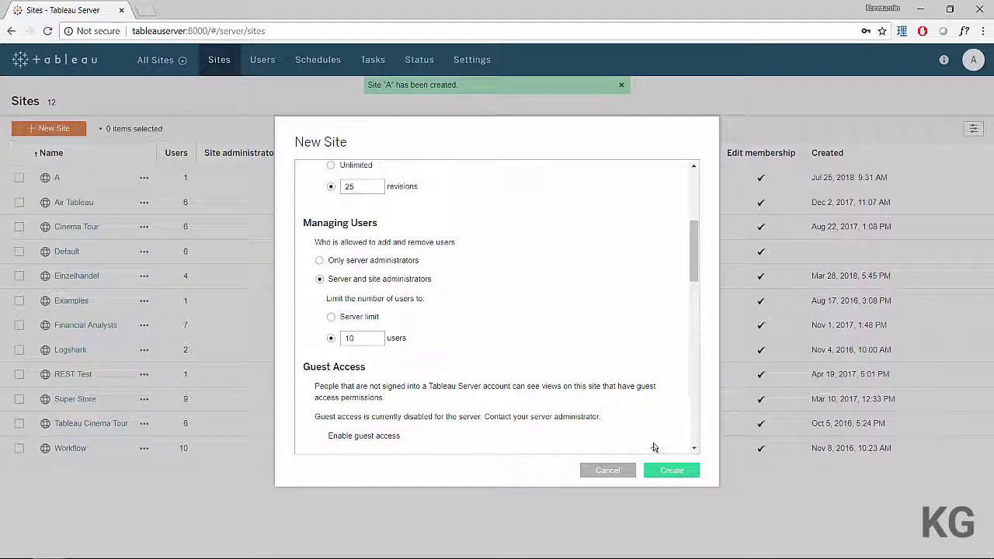
{"action": "left_click", "coordinate": [670, 468]}
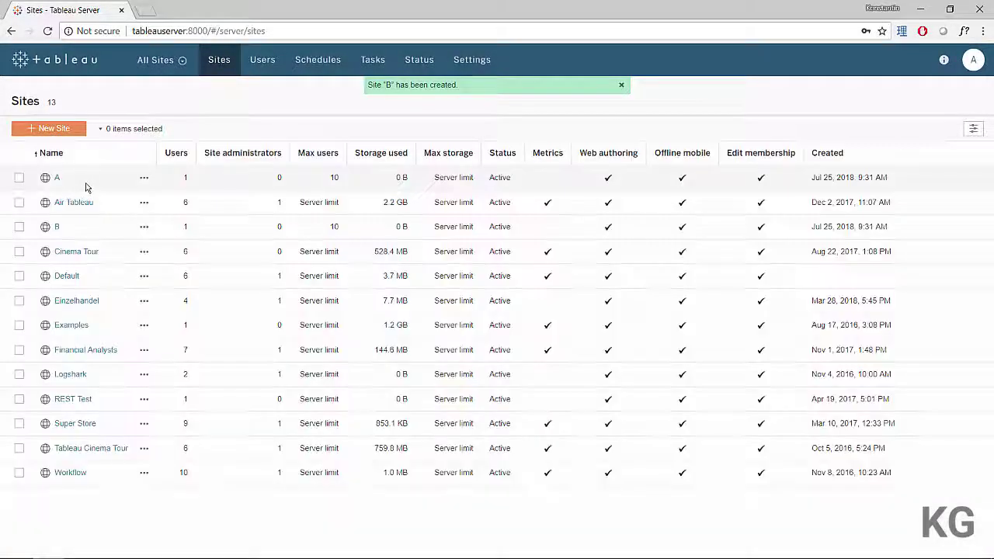
{"action": "left_click", "coordinate": [59, 180]}
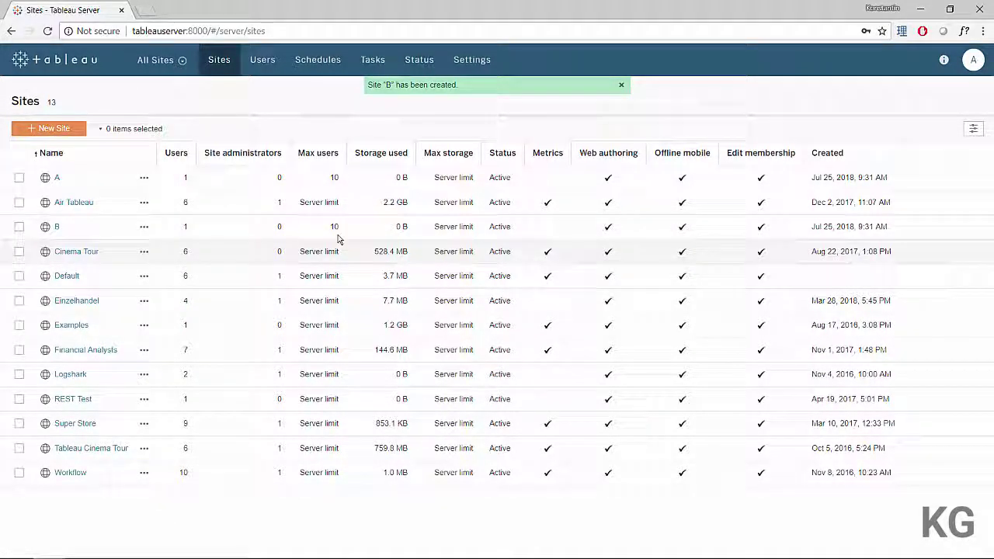
{"action": "double_click", "coordinate": [334, 178]}
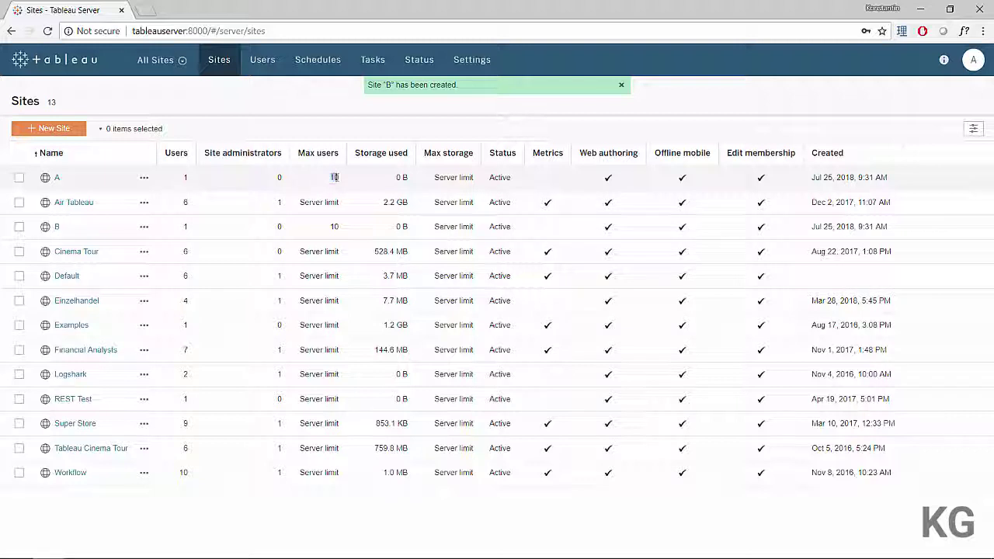
{"action": "double_click", "coordinate": [334, 227]}
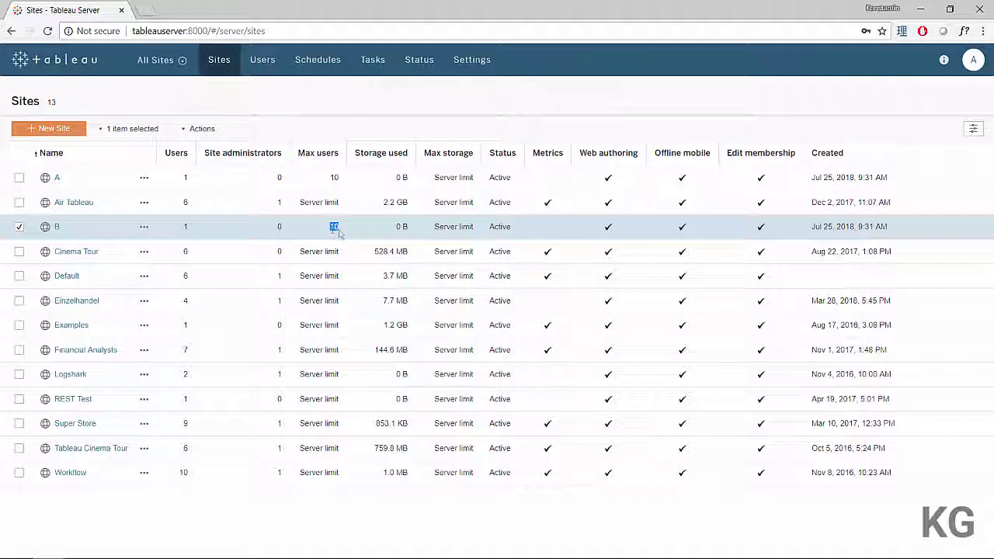
{"action": "left_click", "coordinate": [186, 226]}
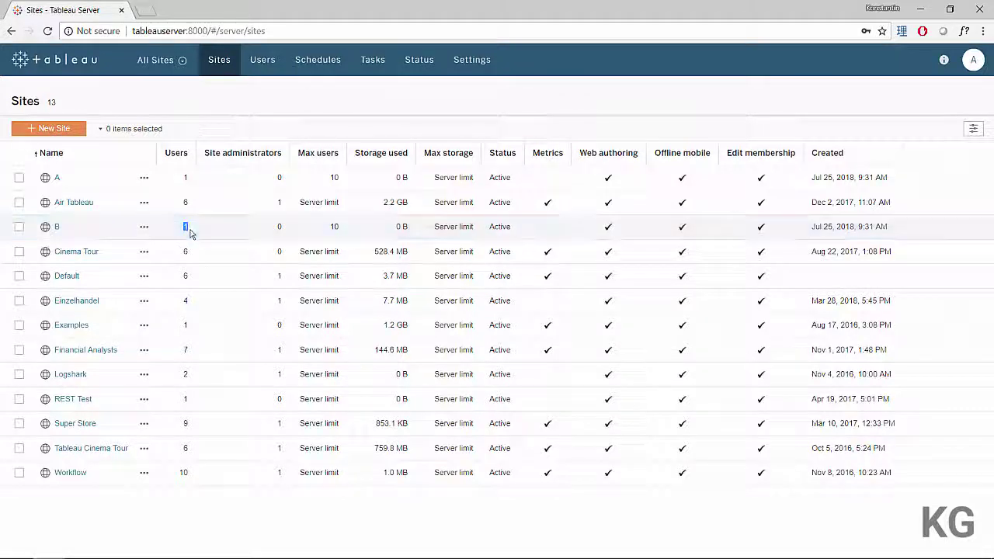
{"action": "left_click", "coordinate": [186, 177]}
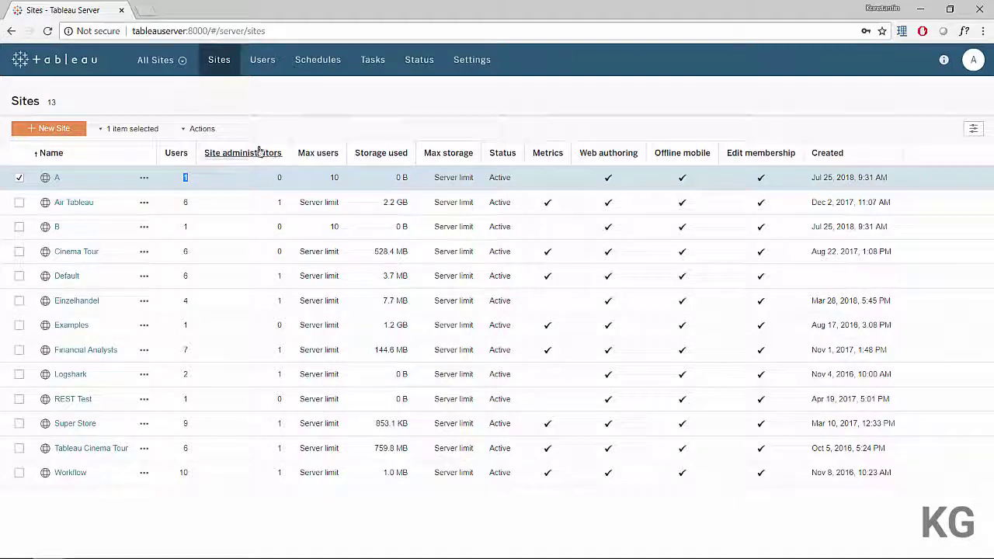
Step: From the server Users page, start a new user 'Site-Admin A' and enter its password twice
{"action": "left_click", "coordinate": [262, 68]}
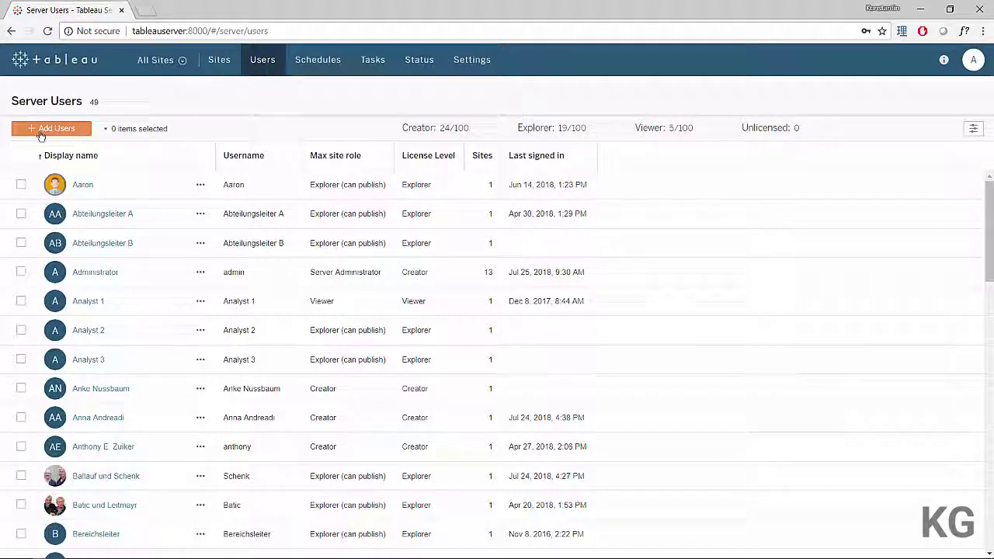
{"action": "left_click", "coordinate": [41, 133]}
{"action": "left_click", "coordinate": [71, 206]}
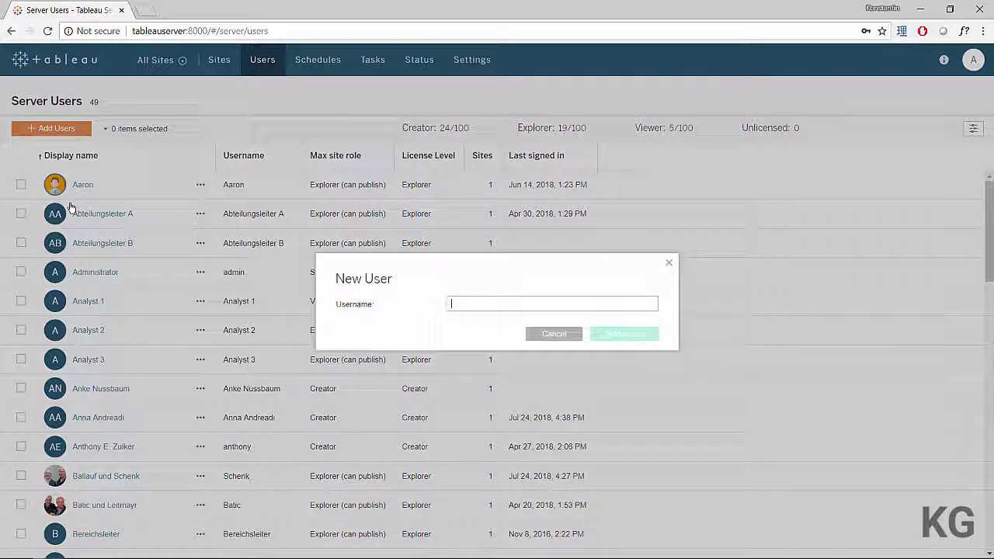
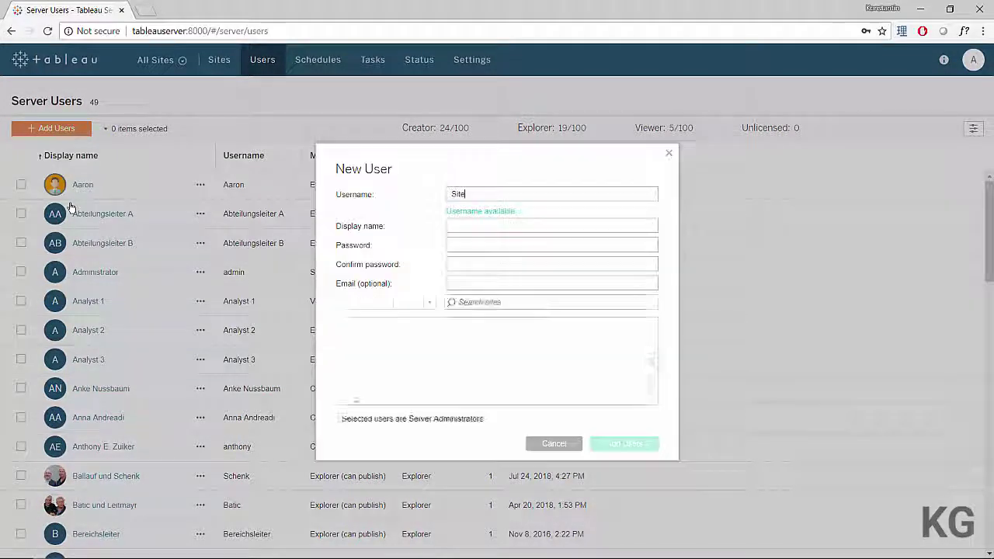
{"action": "key", "text": "ctrl+a"}
{"action": "key", "text": "ctrl+c"}
{"action": "key", "text": "Tab"}
{"action": "key", "text": "ctrl+v"}
{"action": "key", "text": "Tab"}
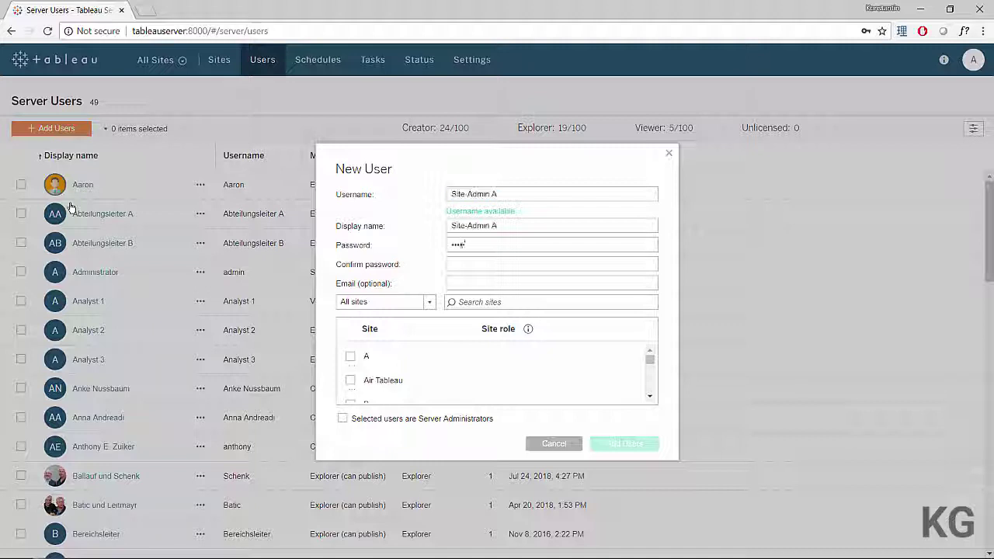
{"action": "key", "text": "Tab"}
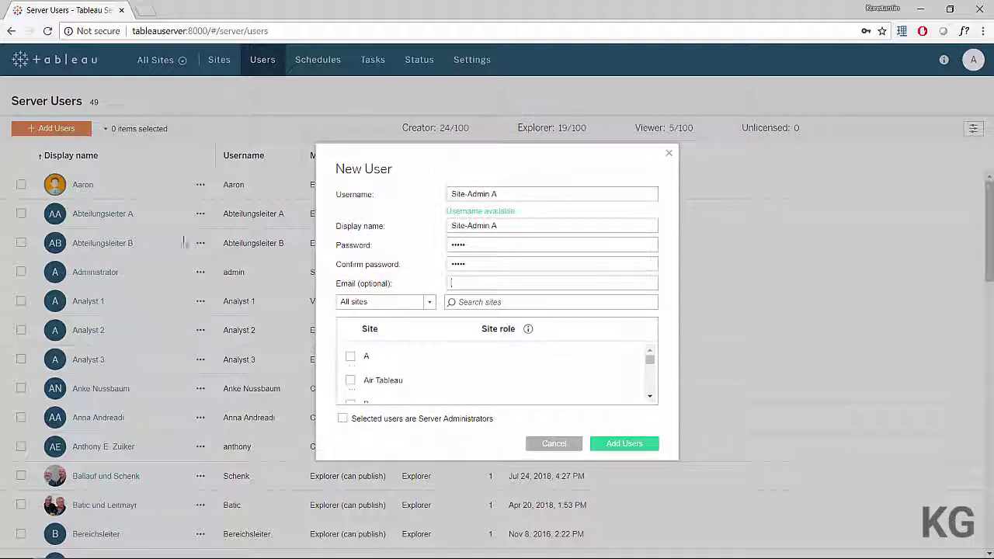
Step: Give Site-Admin A access to site A as Site Administrator Explorer and add the user
{"action": "left_click", "coordinate": [350, 357]}
{"action": "left_click", "coordinate": [490, 357]}
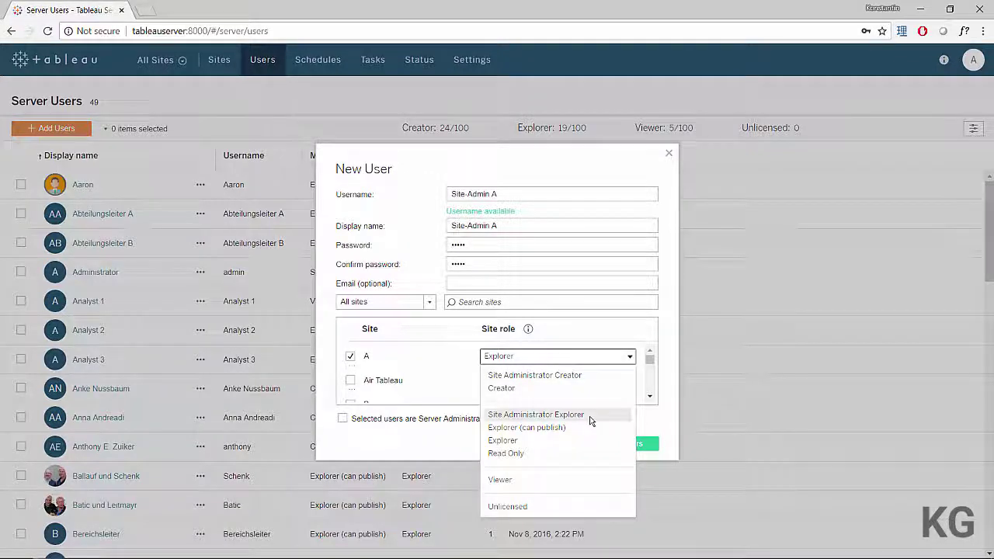
{"action": "left_click", "coordinate": [590, 420]}
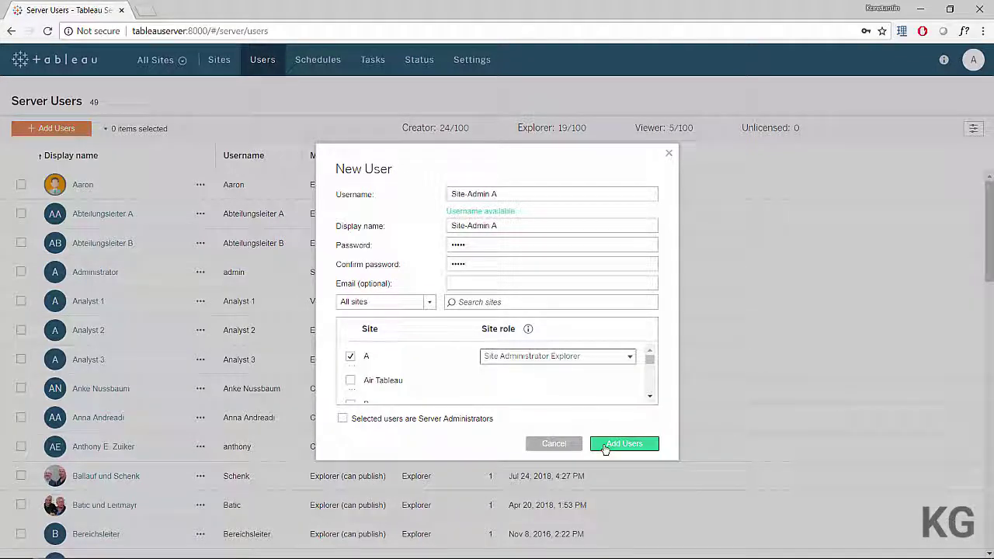
{"action": "key", "text": "ctrl"}
{"action": "left_click", "coordinate": [623, 444]}
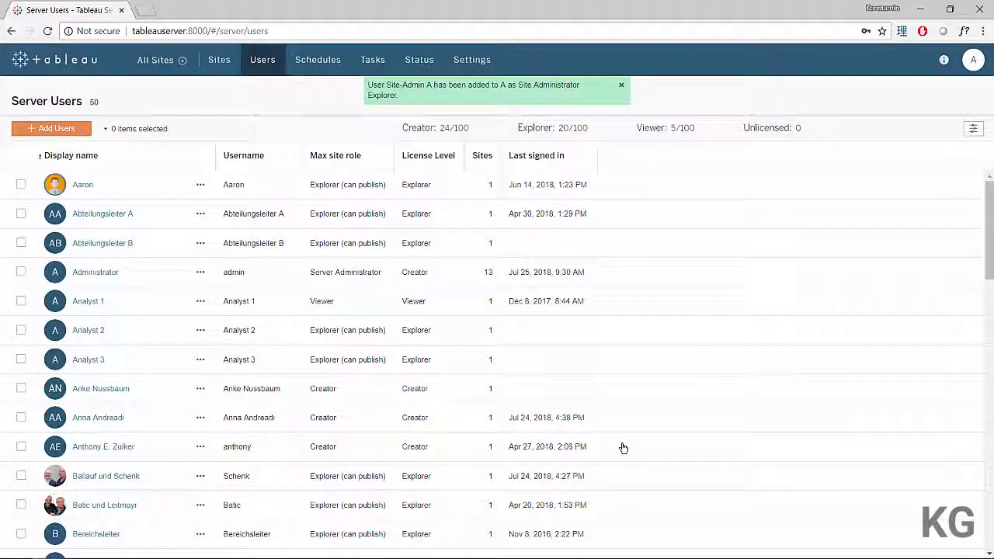
Step: Start a new user 'Site-Admin B' and enter its password twice
{"action": "left_click", "coordinate": [54, 128]}
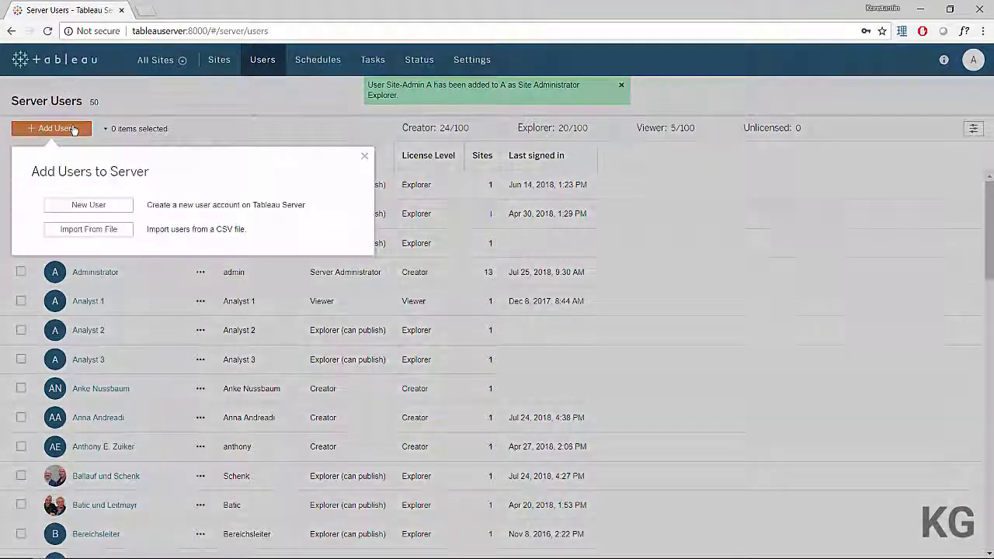
{"action": "left_click", "coordinate": [88, 205]}
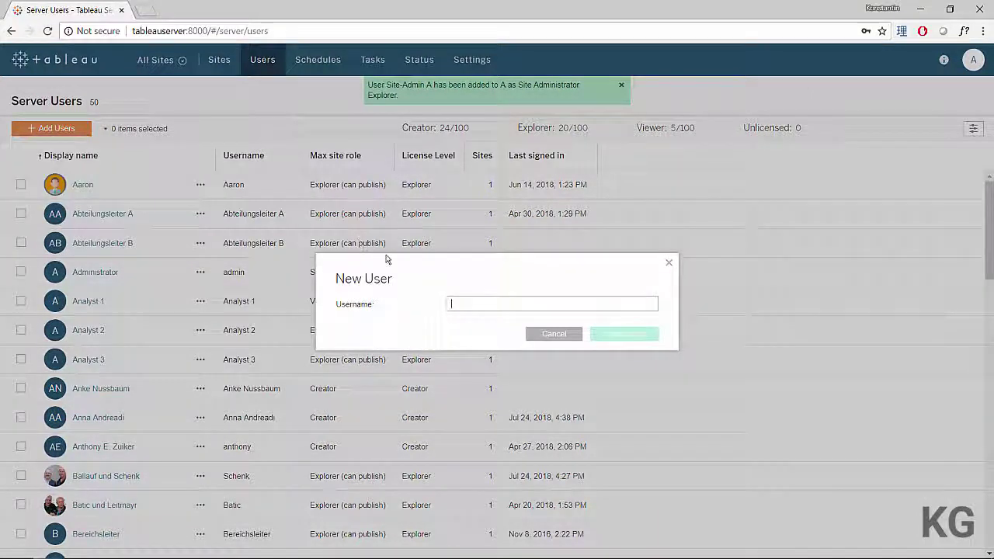
{"action": "key", "text": "Tab"}
{"action": "key", "text": "Tab"}
{"action": "key", "text": "Tab"}
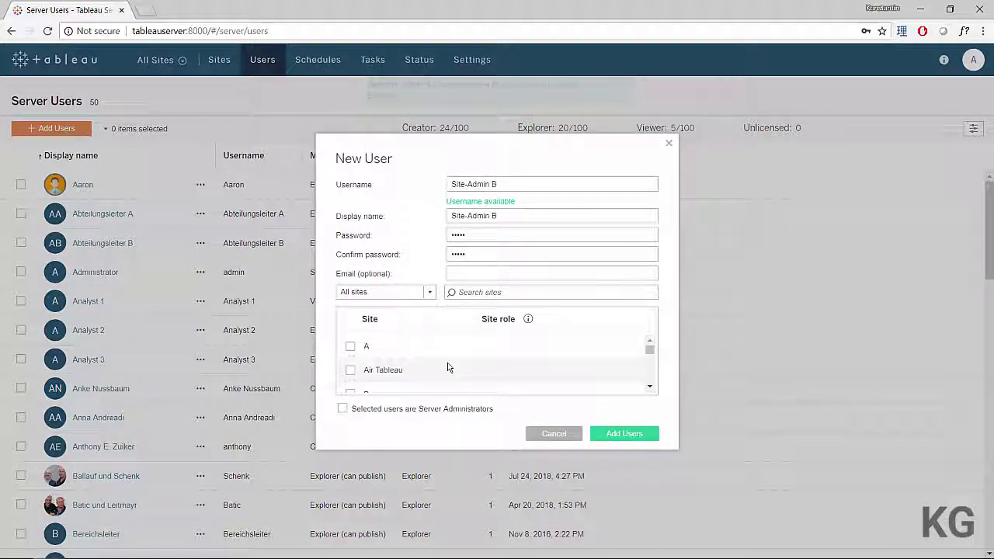
Step: Give Site-Admin B access to site B as Site Administrator Explorer and create the account
{"action": "scroll", "coordinate": [590, 383], "scroll_direction": "down", "scroll_amount": 1}
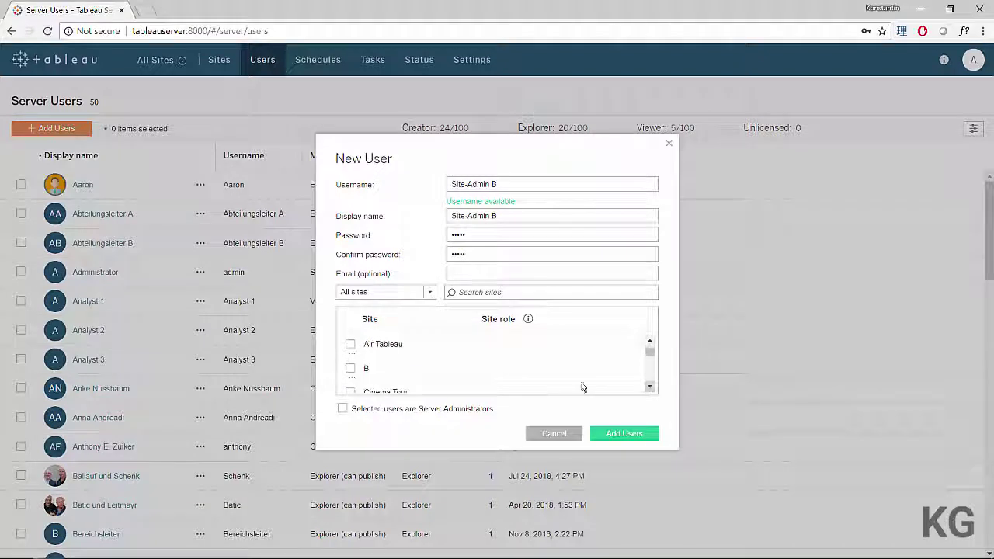
{"action": "left_click", "coordinate": [350, 377]}
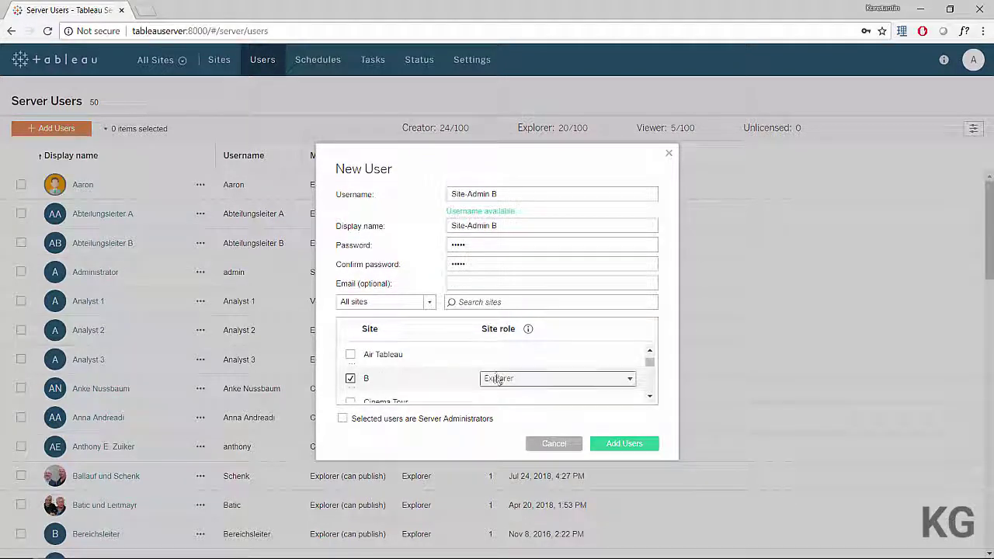
{"action": "left_click", "coordinate": [497, 379]}
{"action": "left_click", "coordinate": [520, 437]}
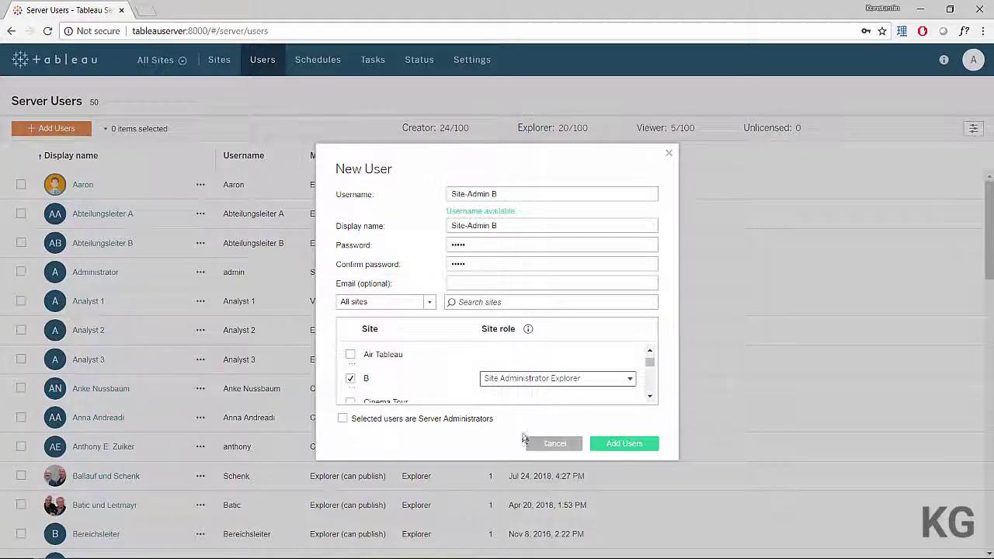
{"action": "left_click", "coordinate": [623, 444]}
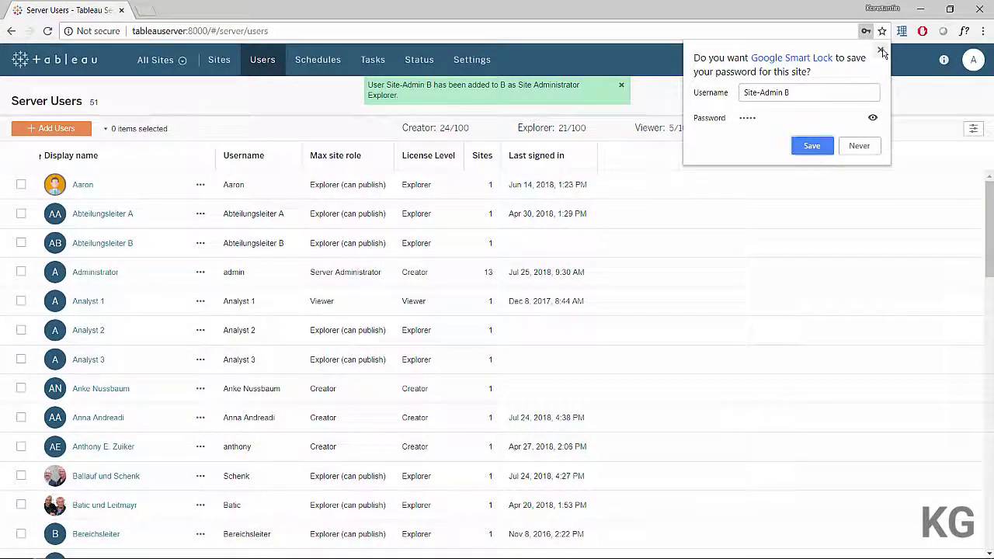
Step: Sign out of the server and sign back in as Site-Admin A
{"action": "left_click", "coordinate": [973, 60]}
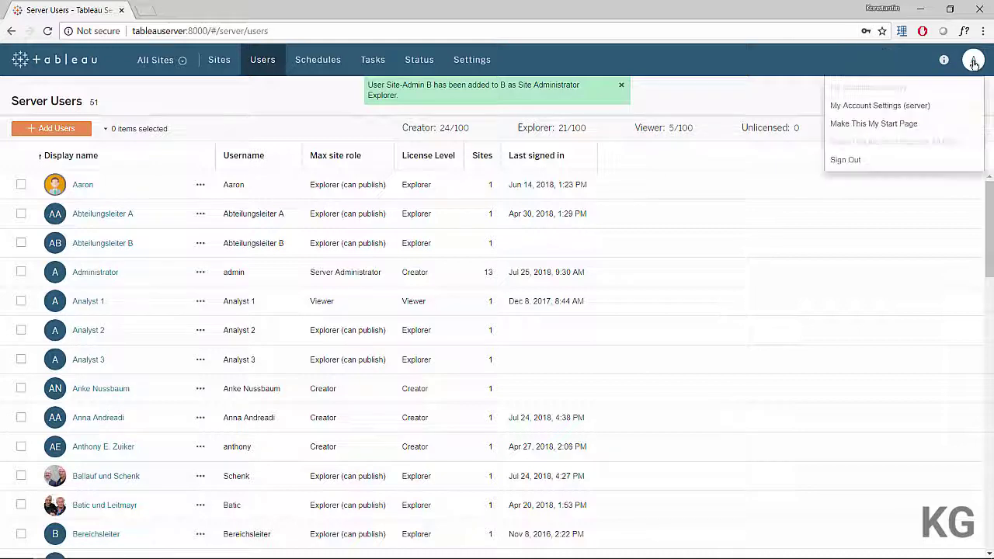
{"action": "left_click", "coordinate": [844, 160]}
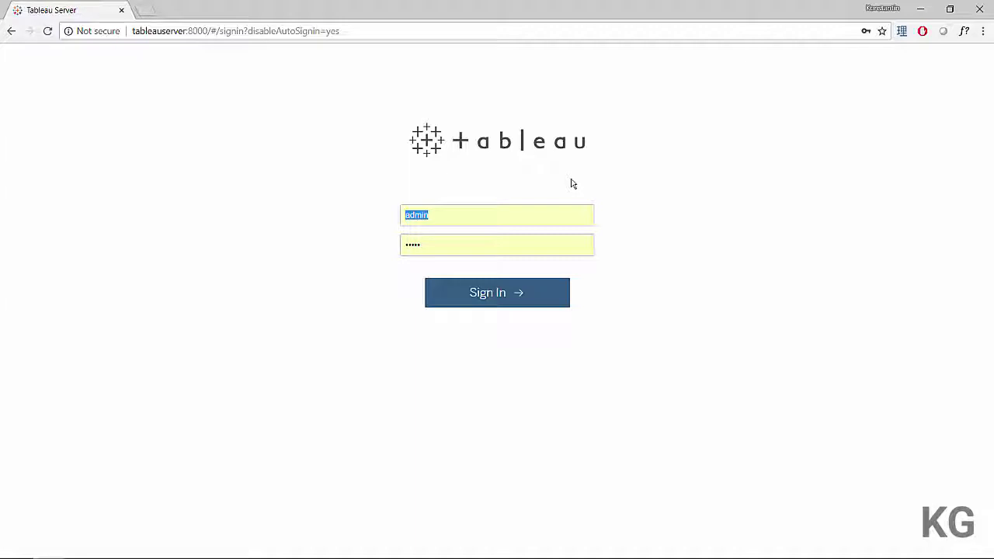
{"action": "type", "text": "S"}
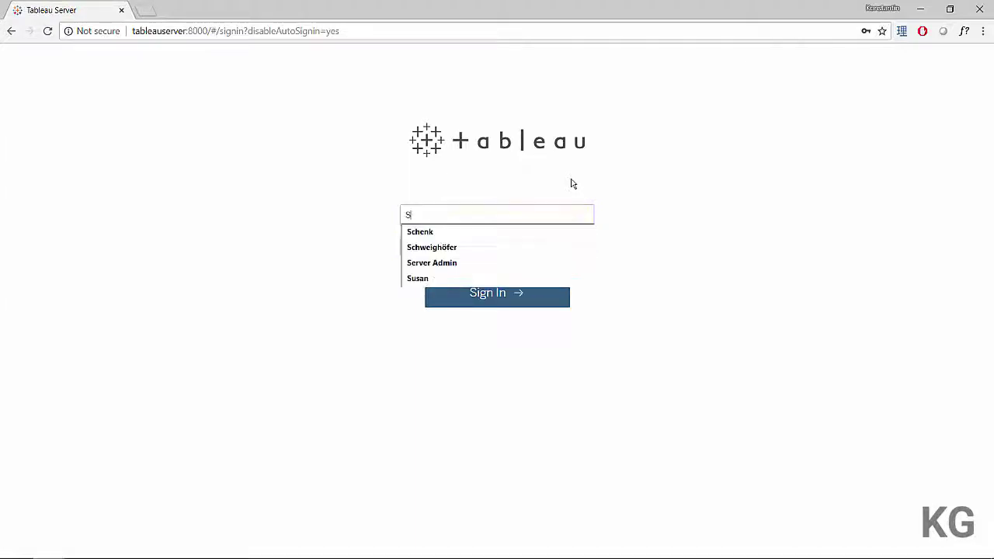
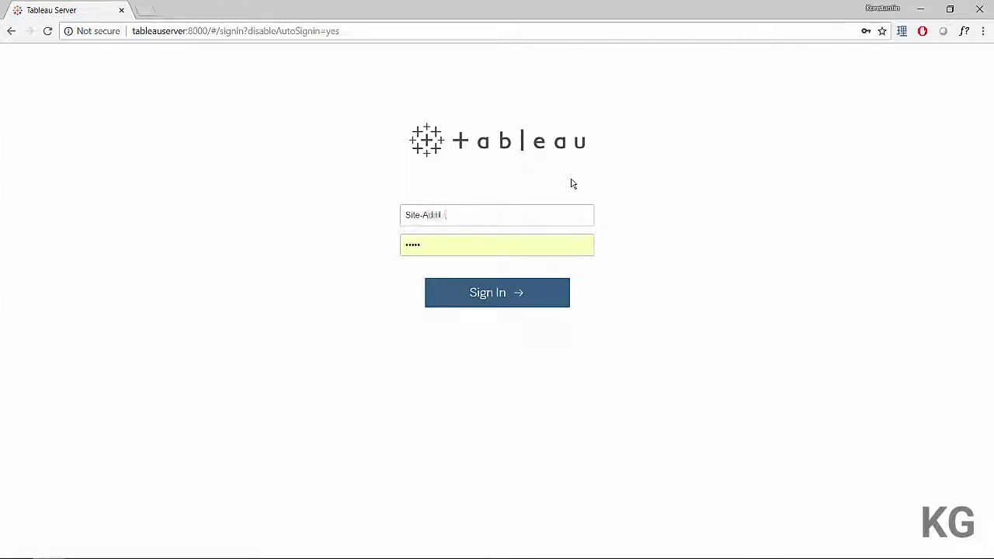
{"action": "key", "text": "Tab"}
{"action": "key", "text": "BackSpace"}
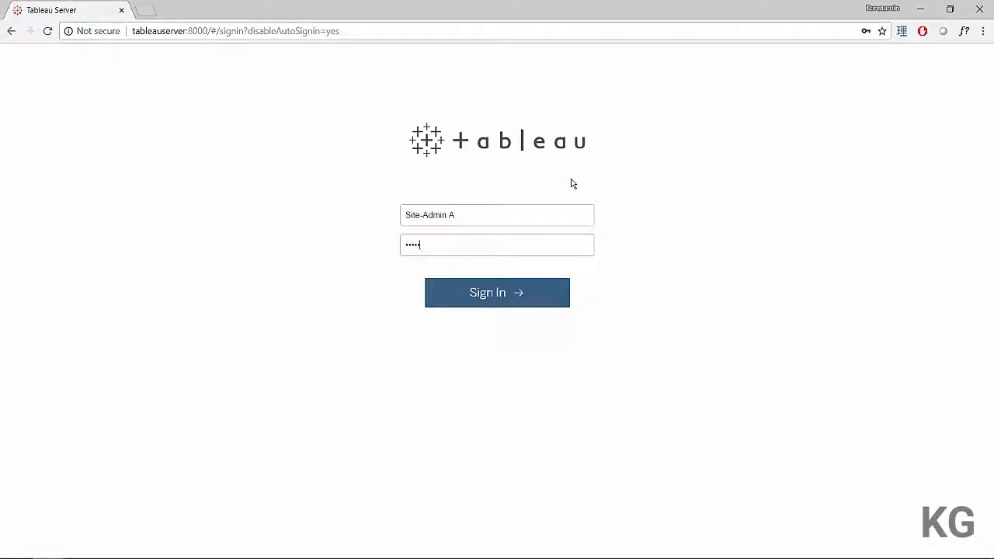
{"action": "key", "text": "Return"}
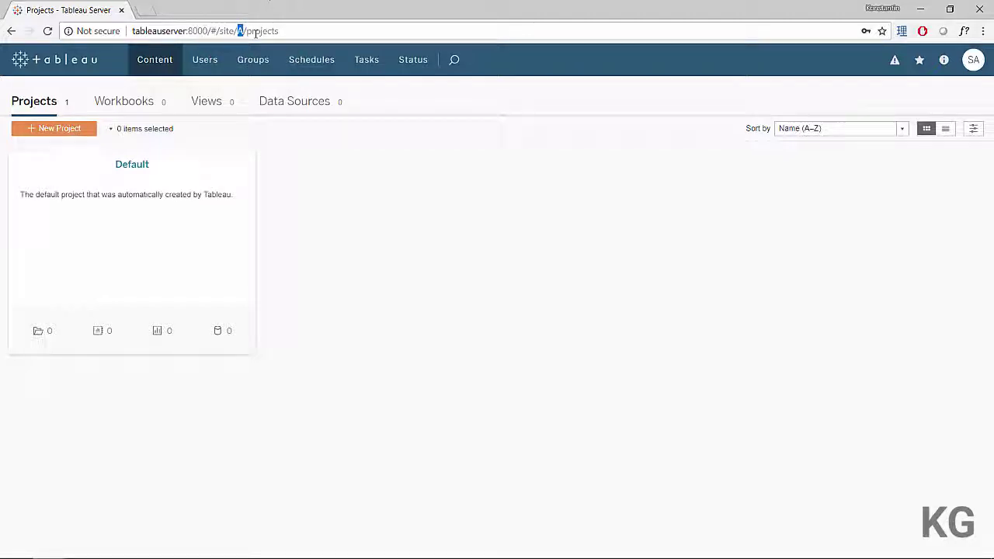
Step: Show site A's Users list and highlight its user count of 1
{"action": "left_click", "coordinate": [218, 63]}
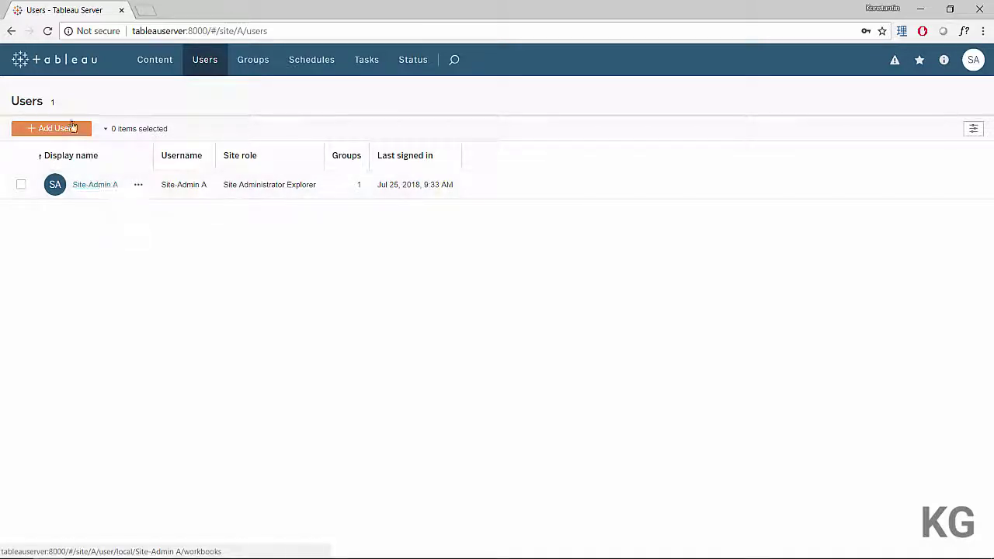
{"action": "double_click", "coordinate": [52, 102]}
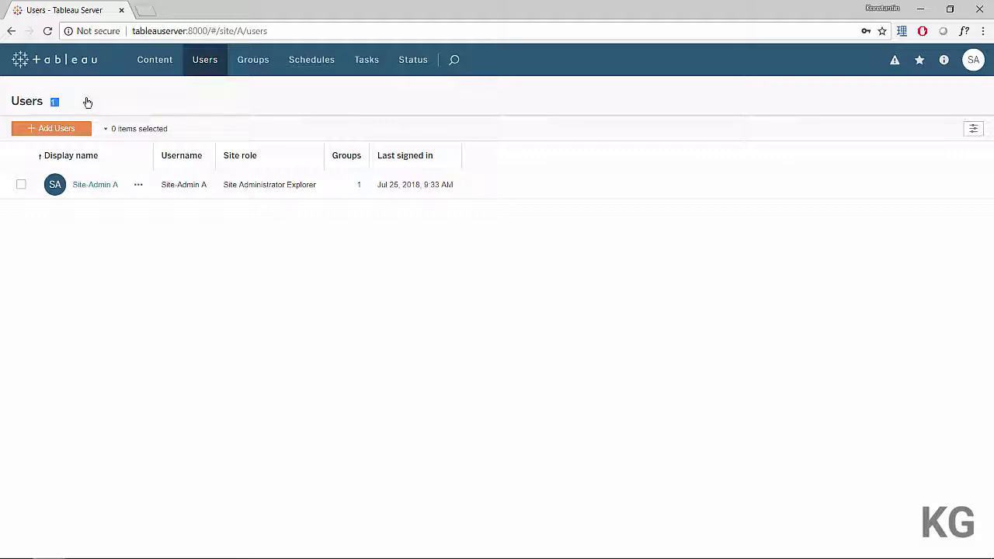
{"action": "left_click", "coordinate": [97, 111]}
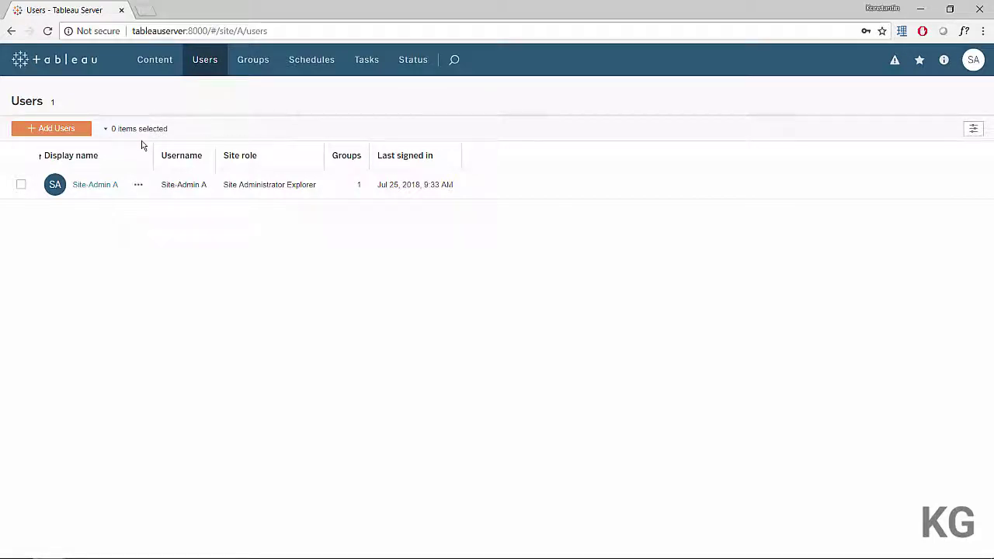
{"action": "key", "text": "alt+Tab"}
{"action": "key", "text": "alt+Tab"}
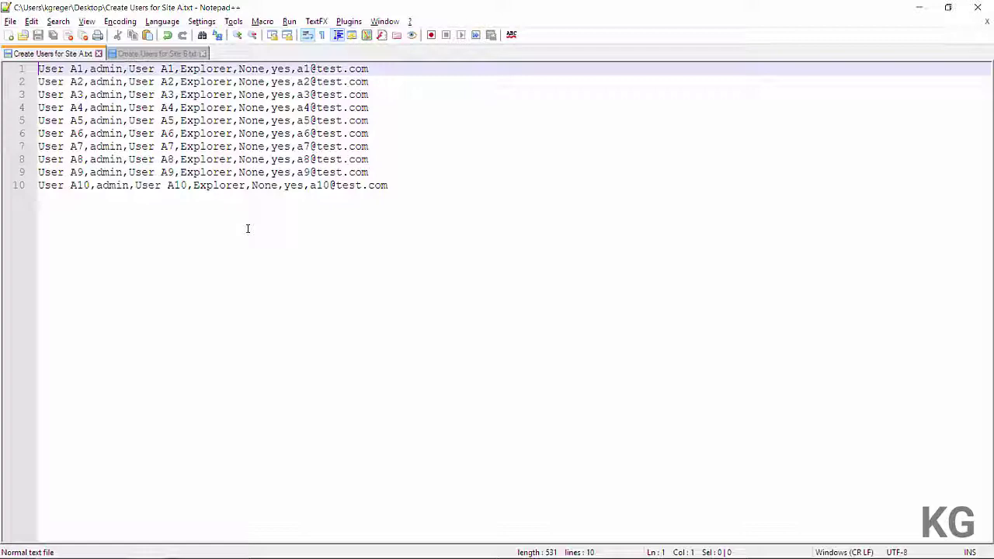
{"action": "key", "text": "alt+Tab"}
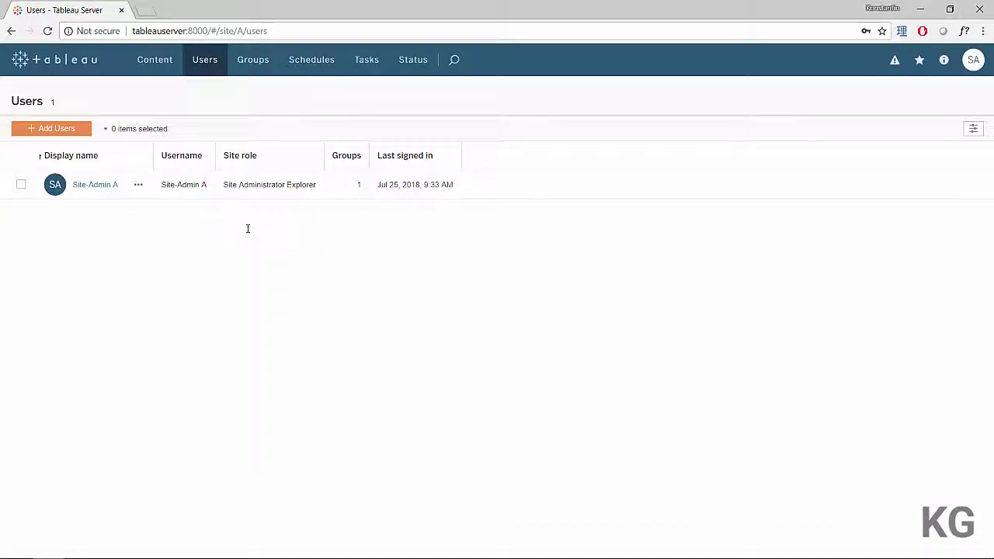
Step: Import the users in Create Users for Site A.txt into site A
{"action": "left_click", "coordinate": [71, 129]}
{"action": "left_click", "coordinate": [105, 230]}
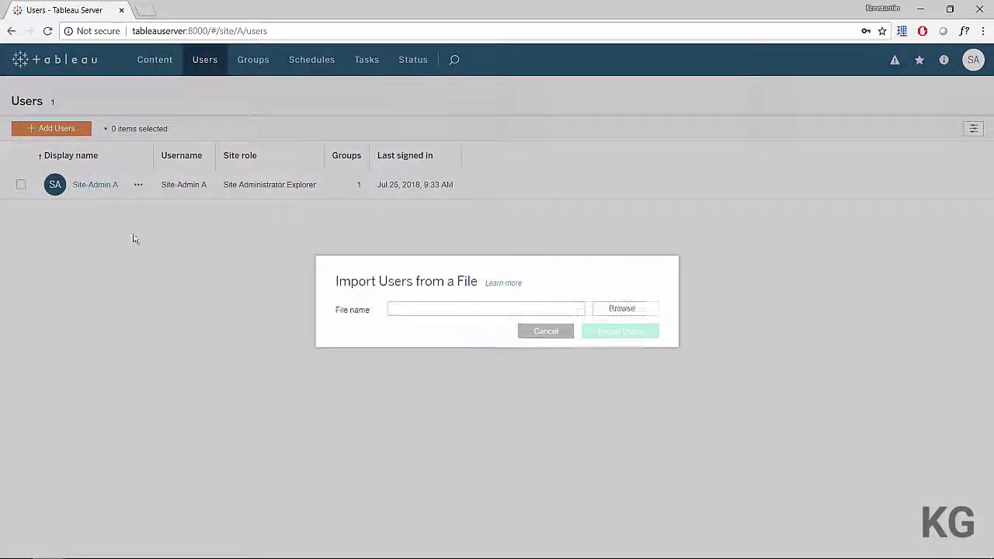
{"action": "left_click", "coordinate": [603, 309]}
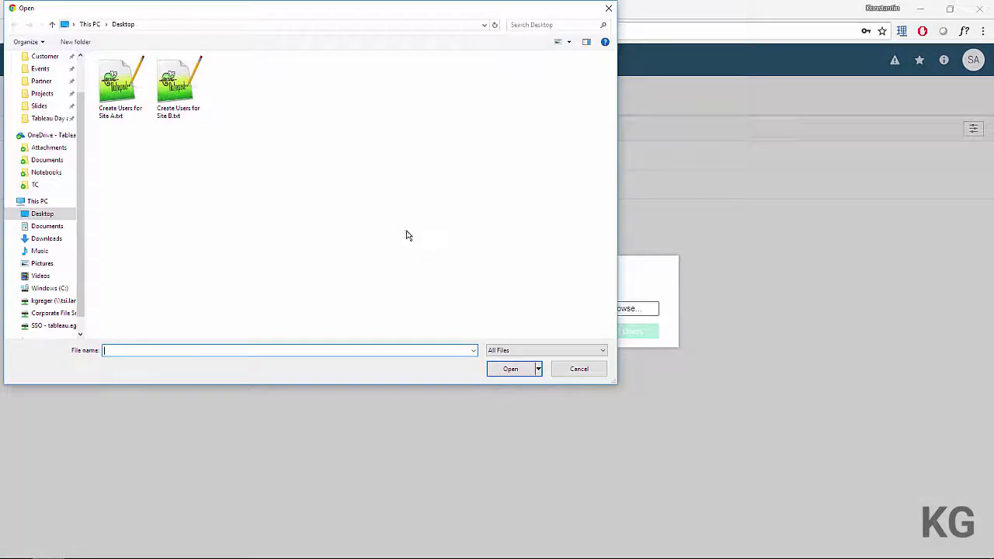
{"action": "left_click", "coordinate": [109, 88]}
{"action": "double_click", "coordinate": [107, 84]}
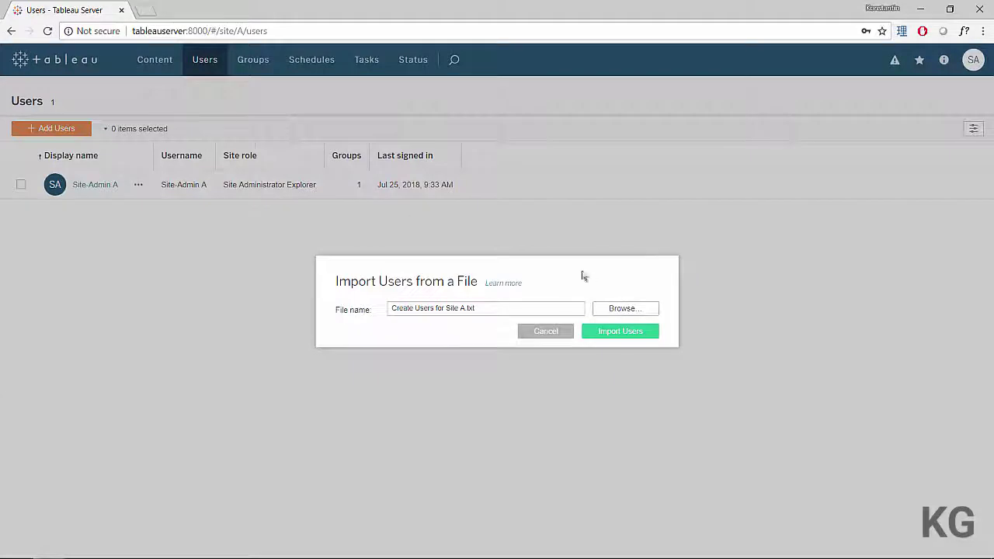
{"action": "left_click", "coordinate": [617, 331]}
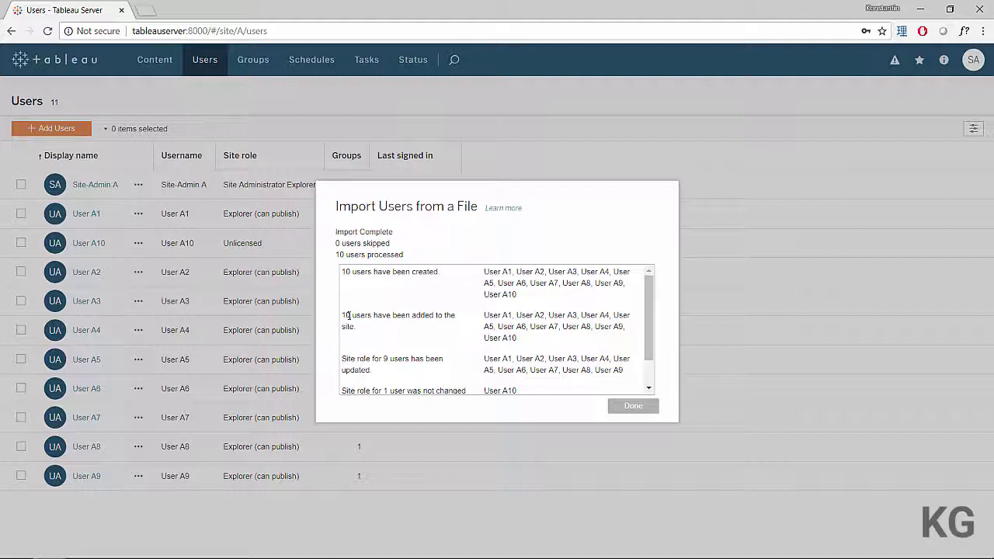
Step: Point out the report's 9 updated site roles, quota-limit message and unchanged User A10, then close it
{"action": "scroll", "coordinate": [366, 328], "scroll_direction": "down", "scroll_amount": 1}
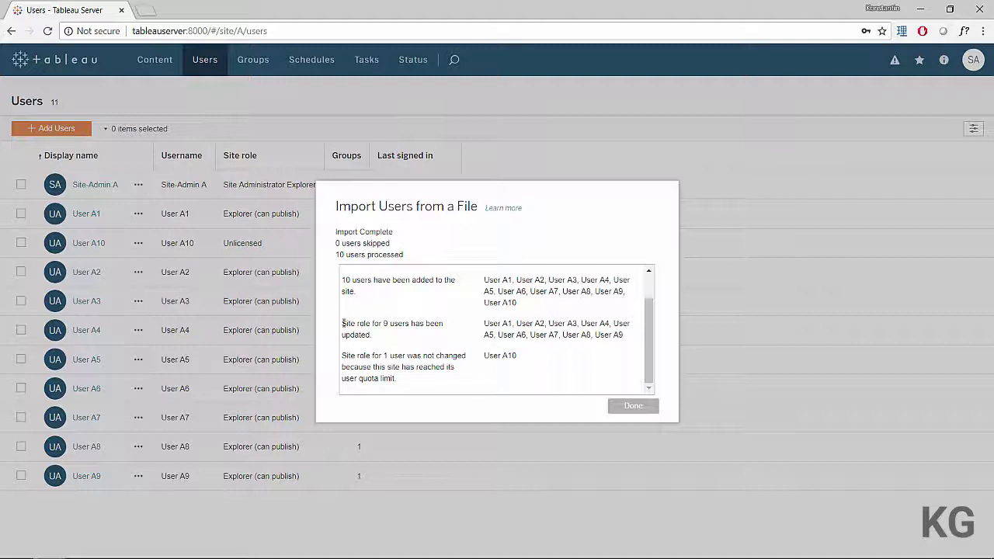
{"action": "left_click_drag", "start_coordinate": [342, 323], "coordinate": [381, 340]}
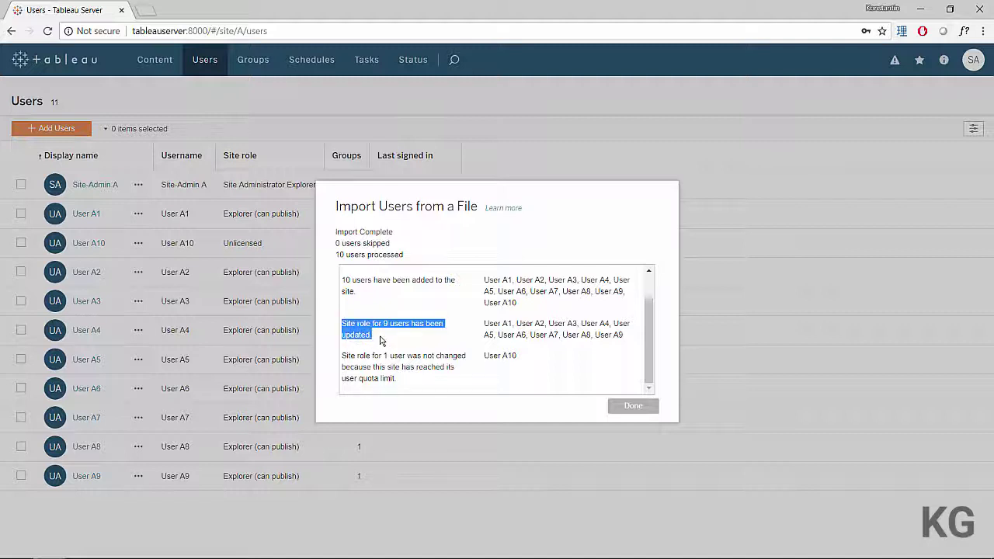
{"action": "left_click", "coordinate": [345, 358]}
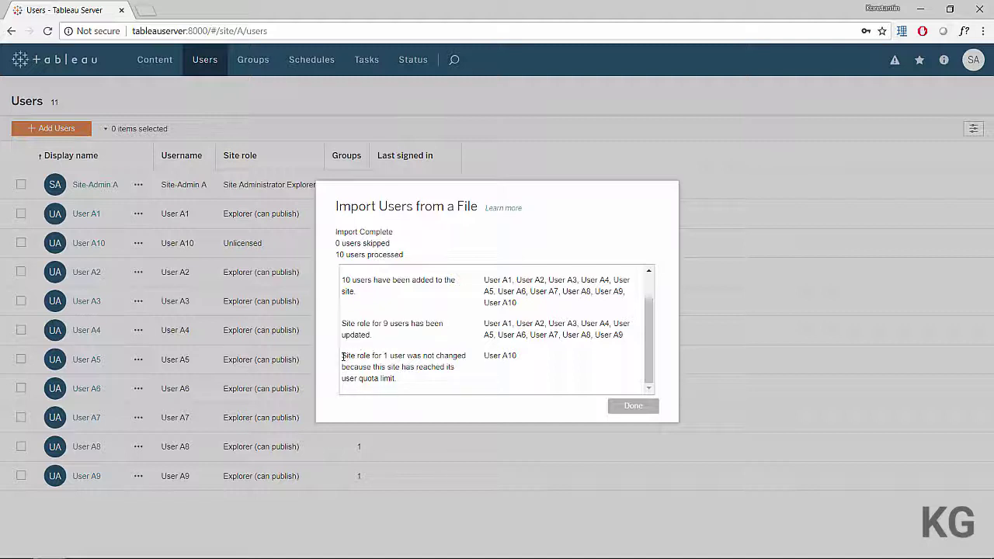
{"action": "left_click_drag", "start_coordinate": [342, 357], "coordinate": [409, 393]}
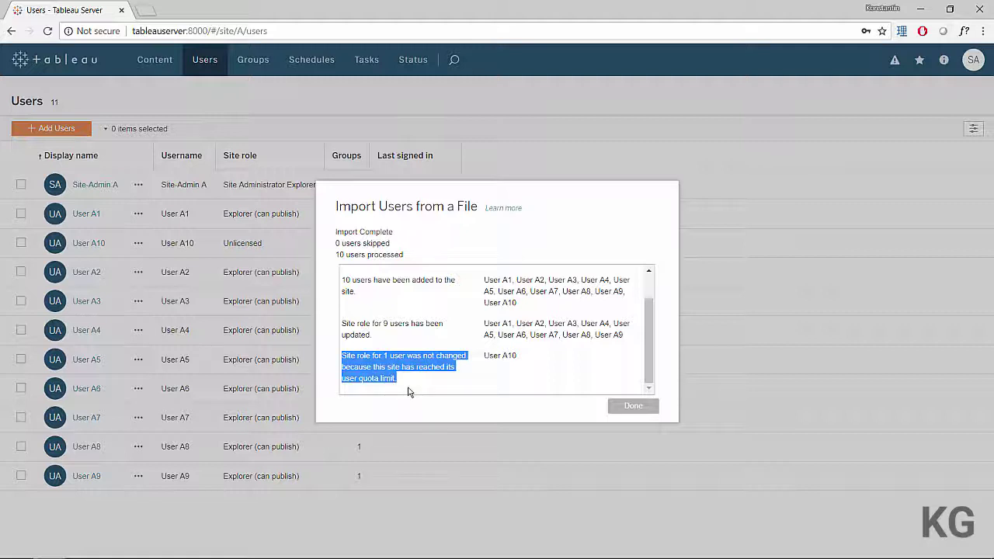
{"action": "left_click", "coordinate": [486, 355]}
{"action": "left_click_drag", "start_coordinate": [485, 355], "coordinate": [518, 358]}
{"action": "left_click", "coordinate": [532, 362]}
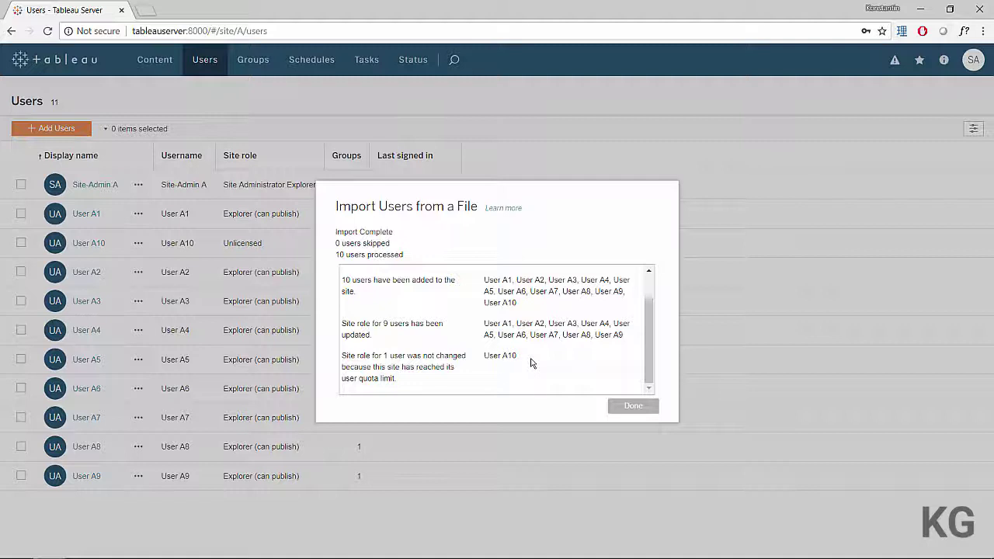
{"action": "left_click", "coordinate": [101, 185]}
{"action": "triple_click", "coordinate": [55, 102]}
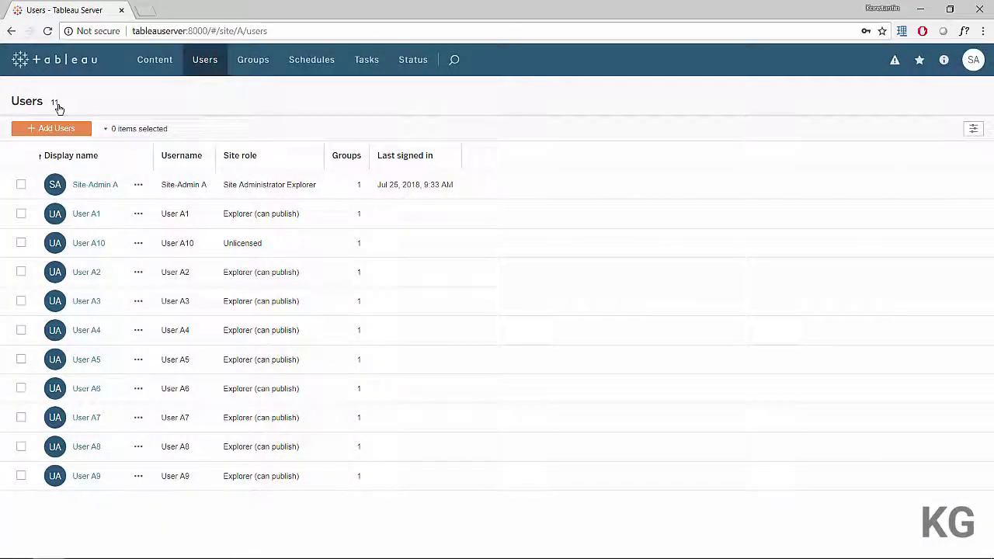
Step: Highlight User A10's username and Unlicensed site role, then select the User A10 row
{"action": "left_click", "coordinate": [58, 108]}
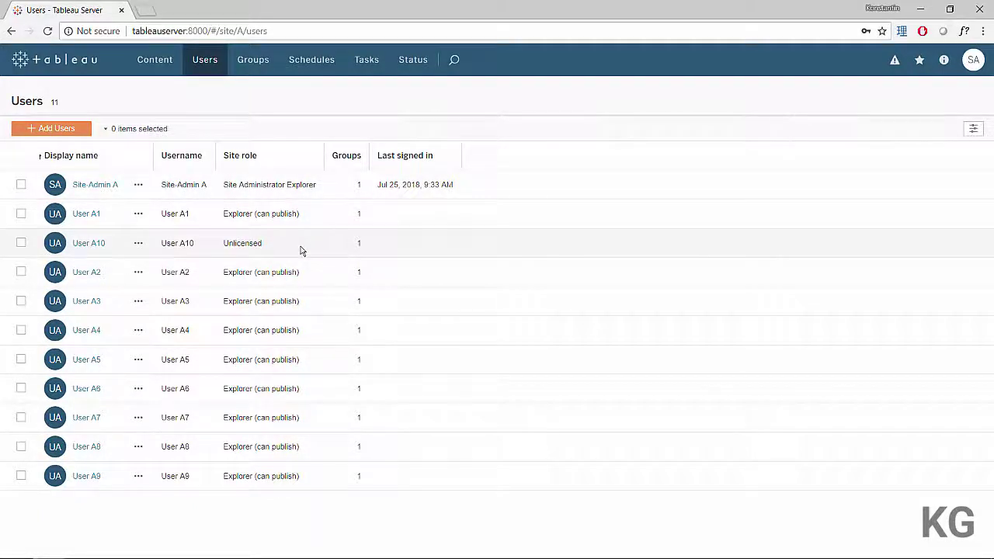
{"action": "triple_click", "coordinate": [198, 246]}
{"action": "left_click", "coordinate": [198, 245]}
{"action": "left_click", "coordinate": [198, 246]}
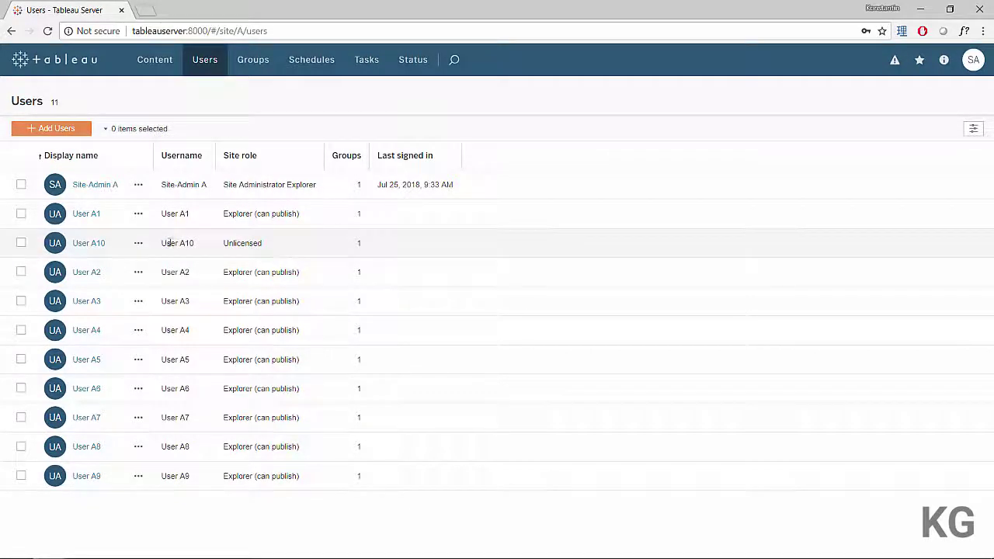
{"action": "double_click", "coordinate": [259, 243]}
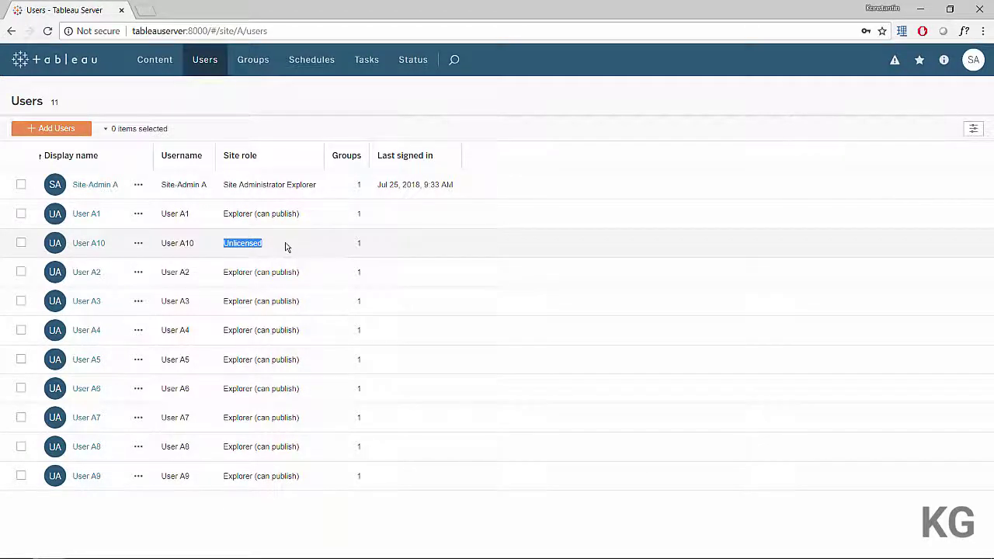
{"action": "left_click", "coordinate": [285, 246]}
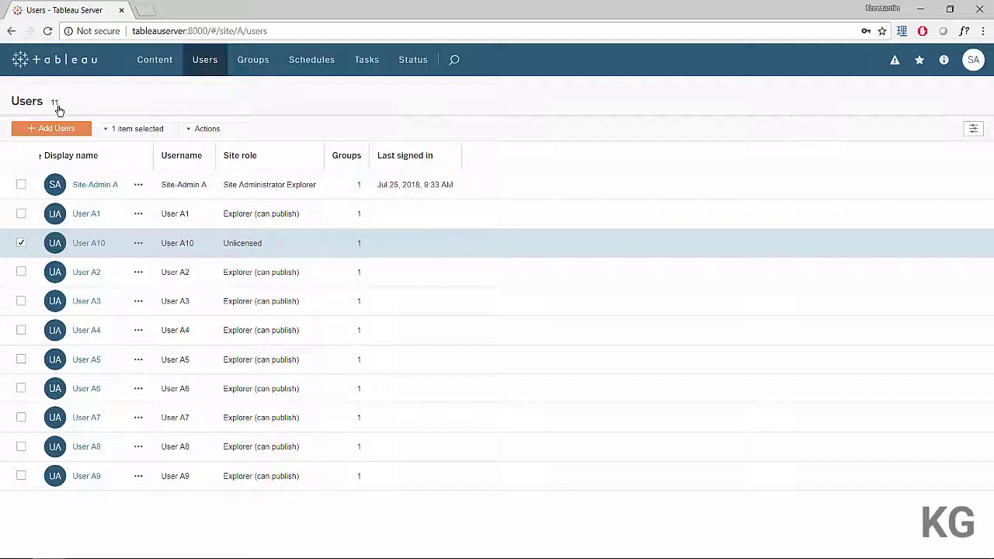
{"action": "left_click", "coordinate": [139, 244]}
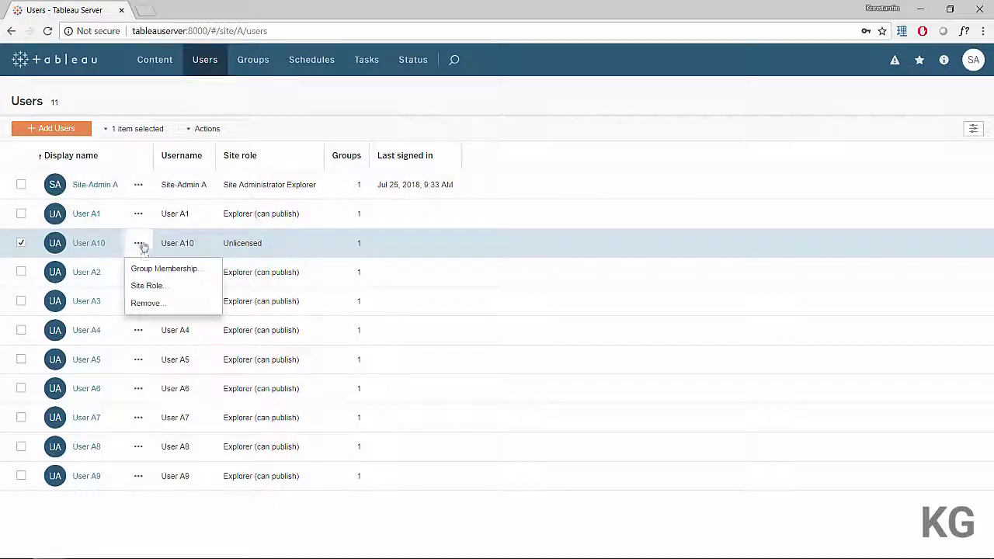
{"action": "left_click", "coordinate": [149, 285]}
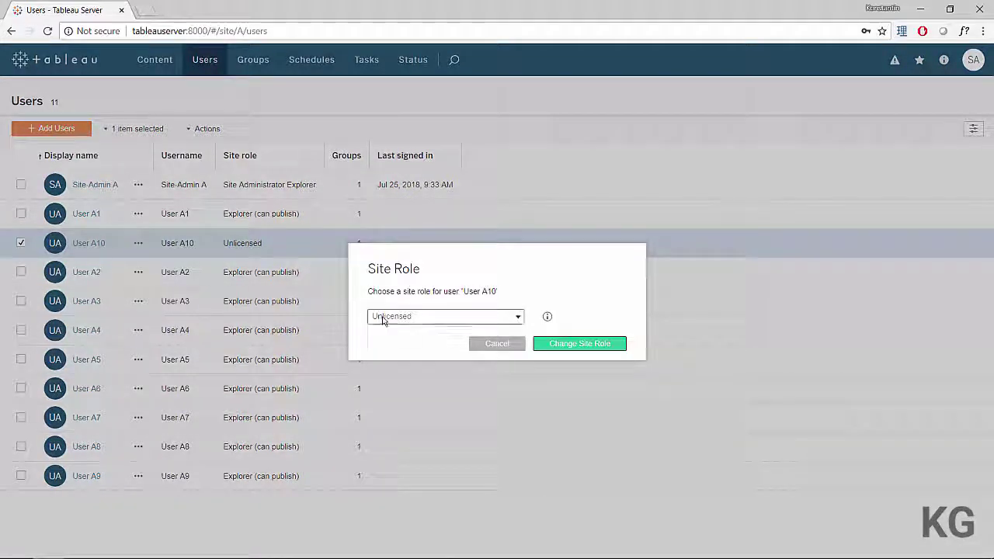
{"action": "left_click", "coordinate": [383, 319]}
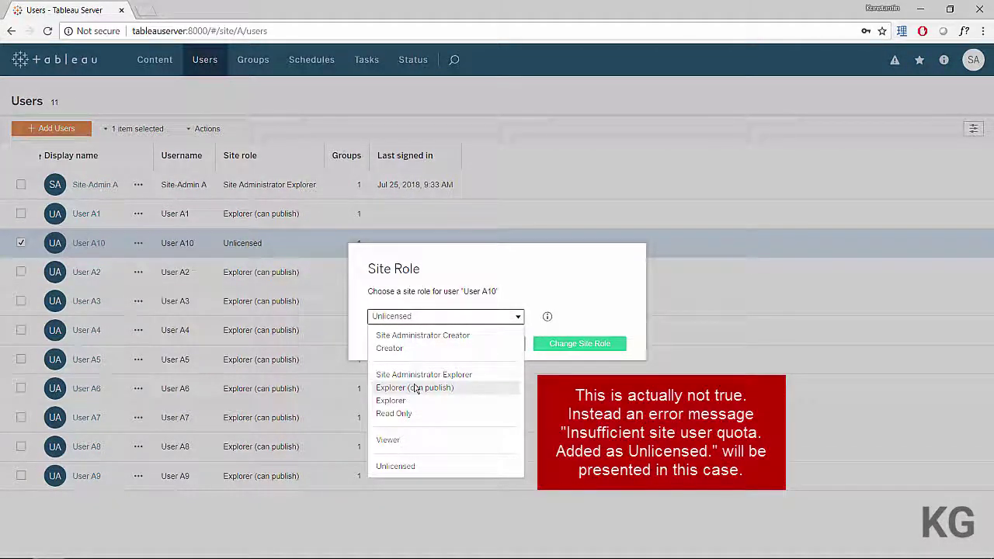
{"action": "left_click", "coordinate": [607, 305]}
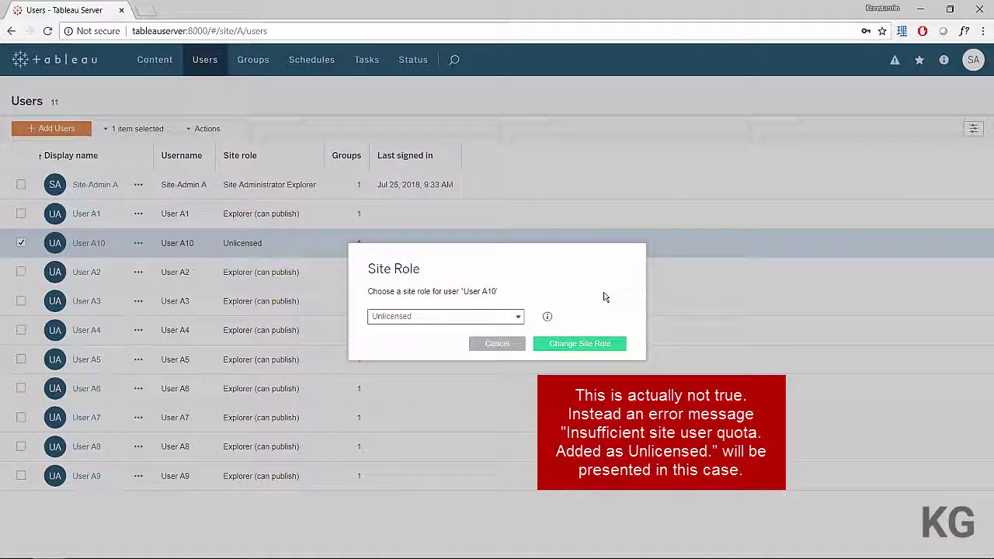
{"action": "left_click", "coordinate": [487, 344]}
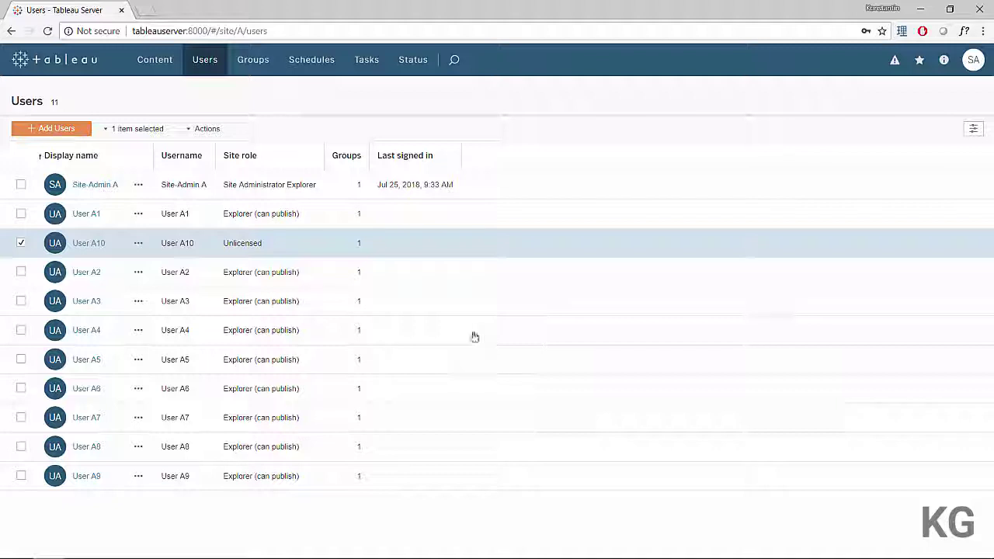
Step: Sign out of site A, sign in as Site-Admin B, and show site B's Users list
{"action": "left_click", "coordinate": [974, 60]}
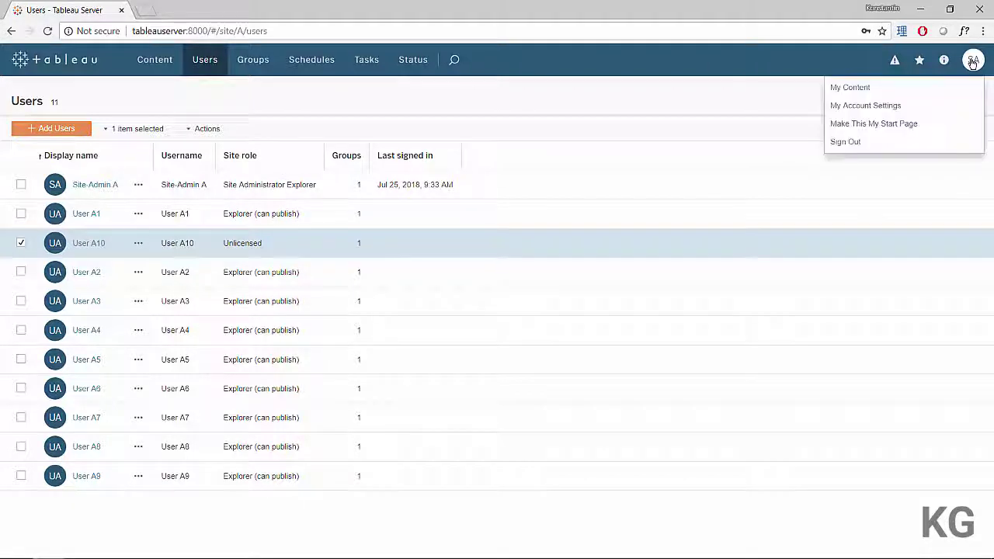
{"action": "left_click", "coordinate": [862, 142]}
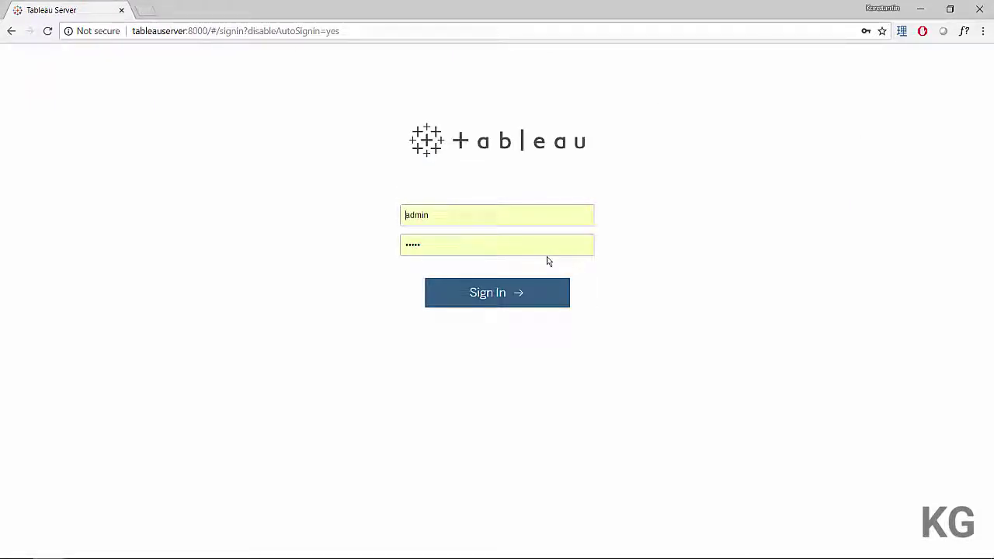
{"action": "key", "text": "ctrl+a"}
{"action": "type", "text": "Site-A"}
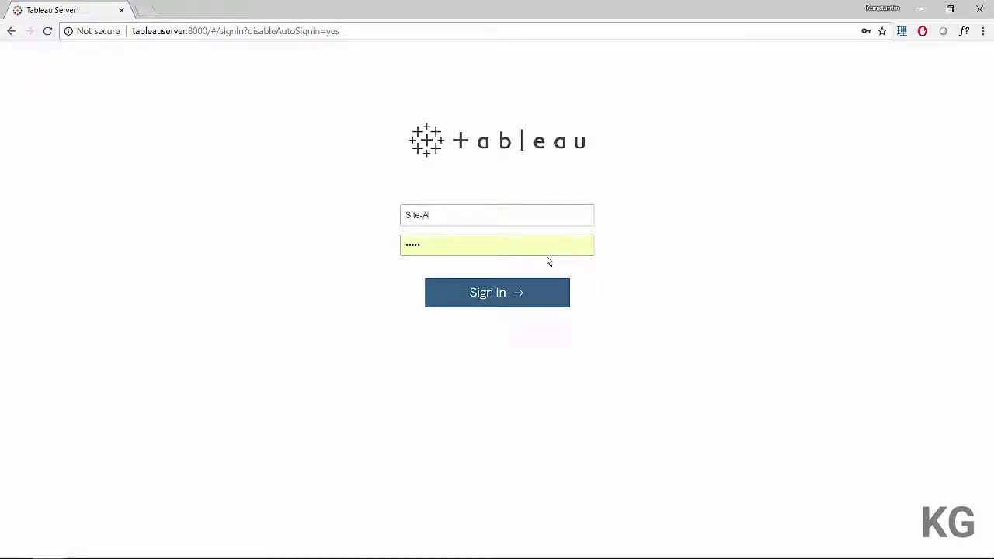
{"action": "type", "text": "dmin B"}
{"action": "key", "text": "Tab"}
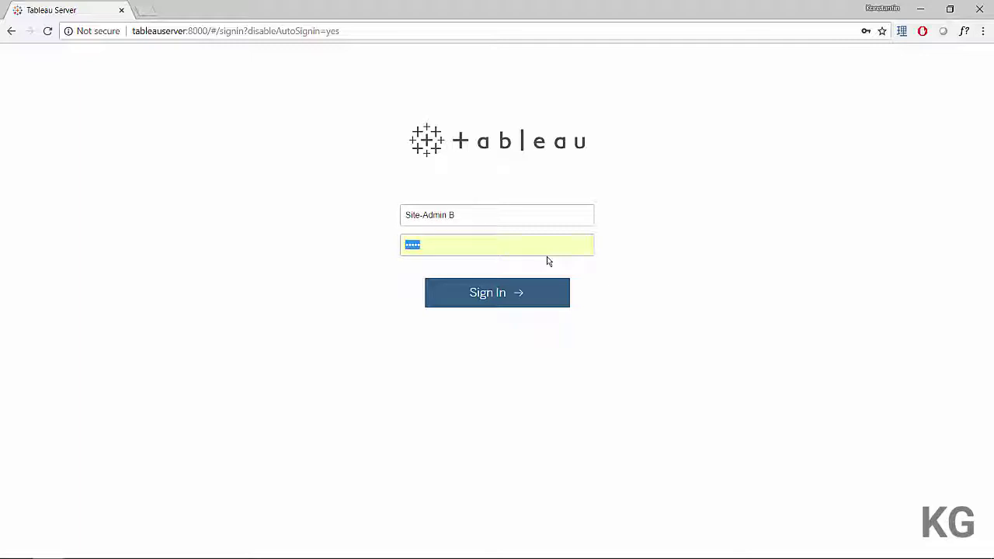
{"action": "key", "text": "Return"}
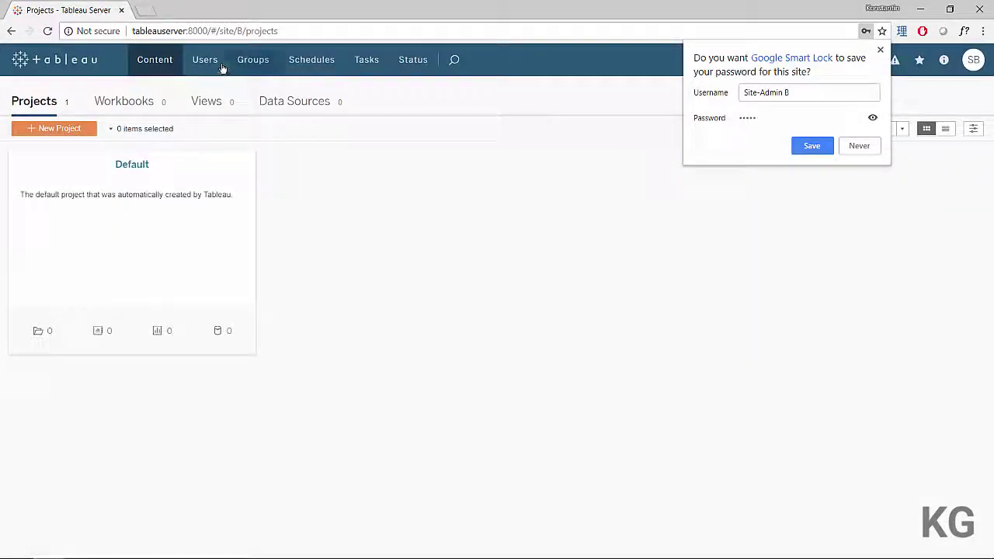
{"action": "left_click", "coordinate": [207, 65]}
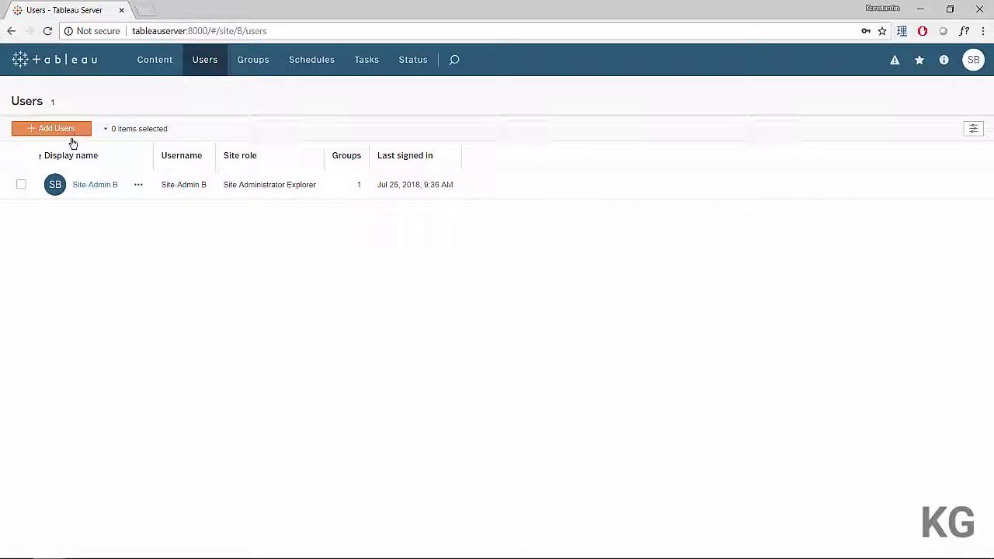
Step: Import the five users from 'Create Users for Site B.txt' into Site B as Explorer (can publish)
{"action": "left_click", "coordinate": [58, 129]}
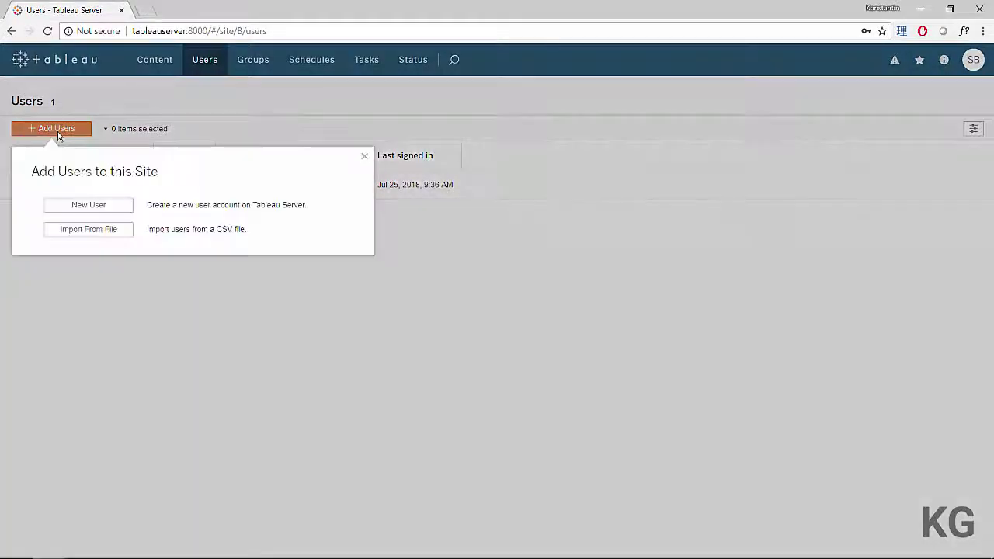
{"action": "left_click", "coordinate": [64, 231]}
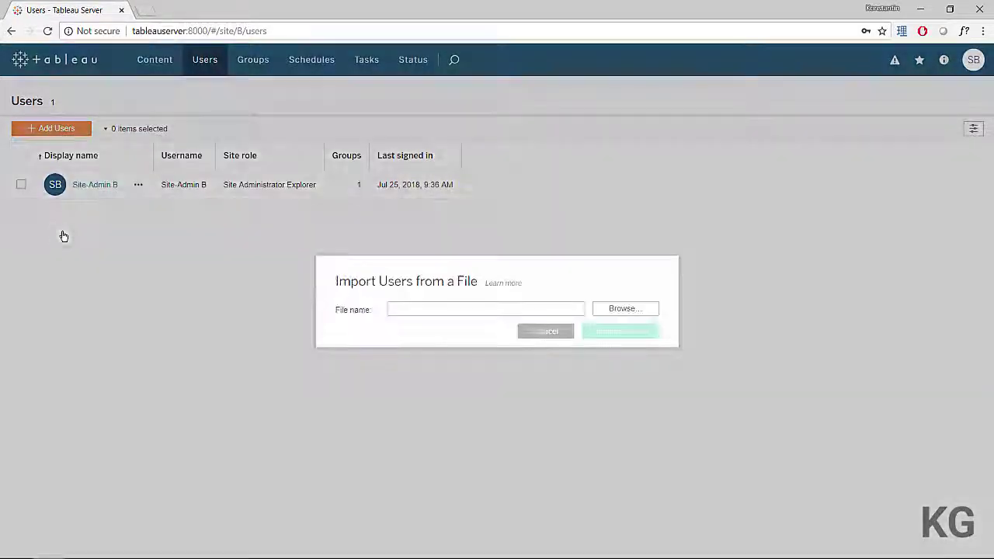
{"action": "left_click", "coordinate": [655, 311]}
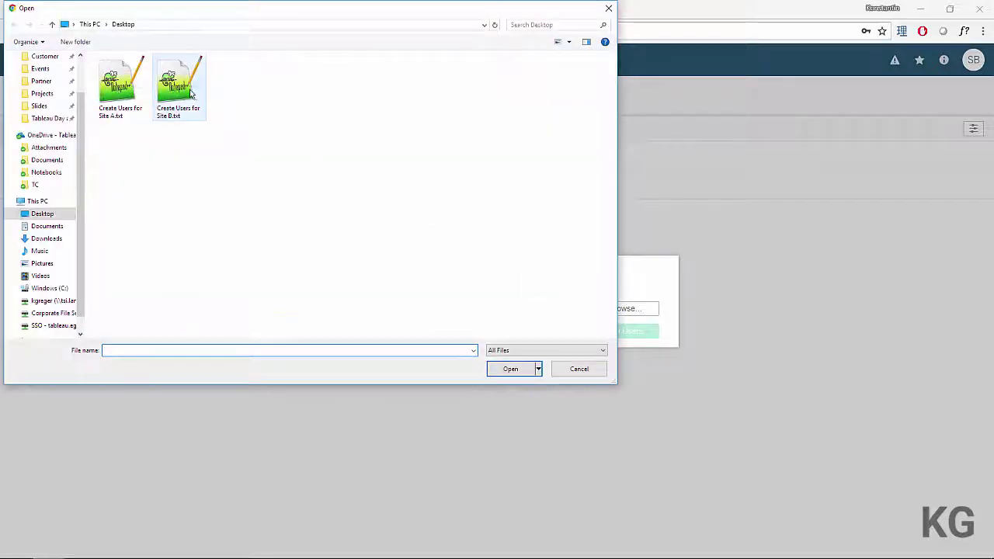
{"action": "double_click", "coordinate": [190, 90]}
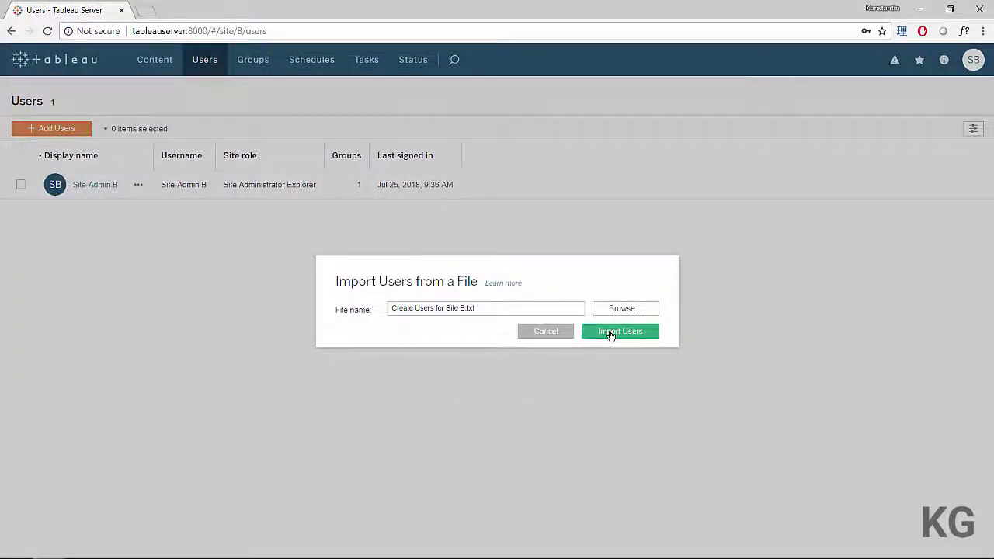
{"action": "left_click", "coordinate": [611, 333]}
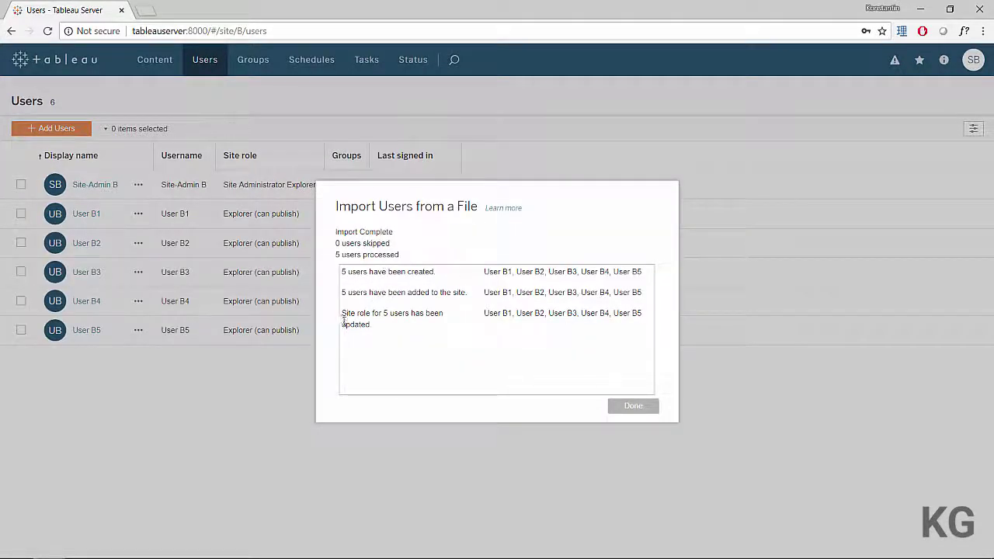
Step: Review and close the Site B import report, then confirm Site B lists 6 users
{"action": "left_click_drag", "start_coordinate": [342, 313], "coordinate": [372, 328]}
{"action": "left_click", "coordinate": [374, 327]}
{"action": "left_click", "coordinate": [631, 405]}
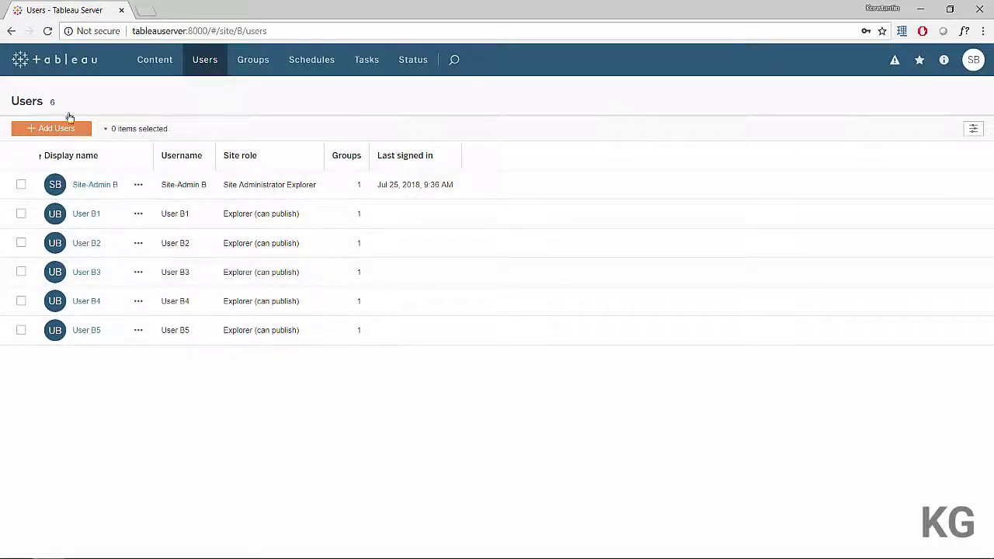
{"action": "left_click_drag", "start_coordinate": [60, 104], "coordinate": [48, 102]}
Step: Sign out of Site B and sign back in with the saved administrator credentials
{"action": "left_click", "coordinate": [250, 87]}
{"action": "left_click", "coordinate": [973, 60]}
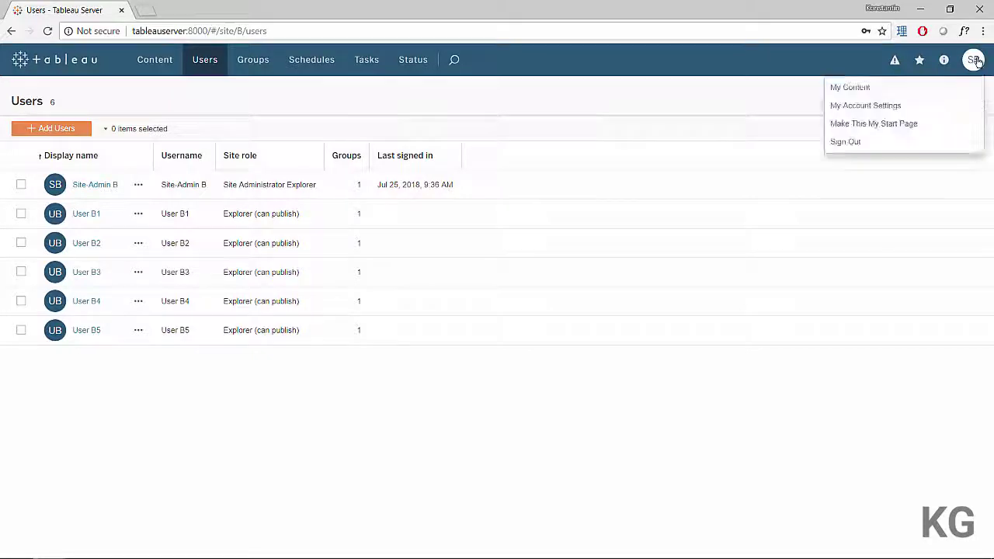
{"action": "left_click", "coordinate": [853, 145]}
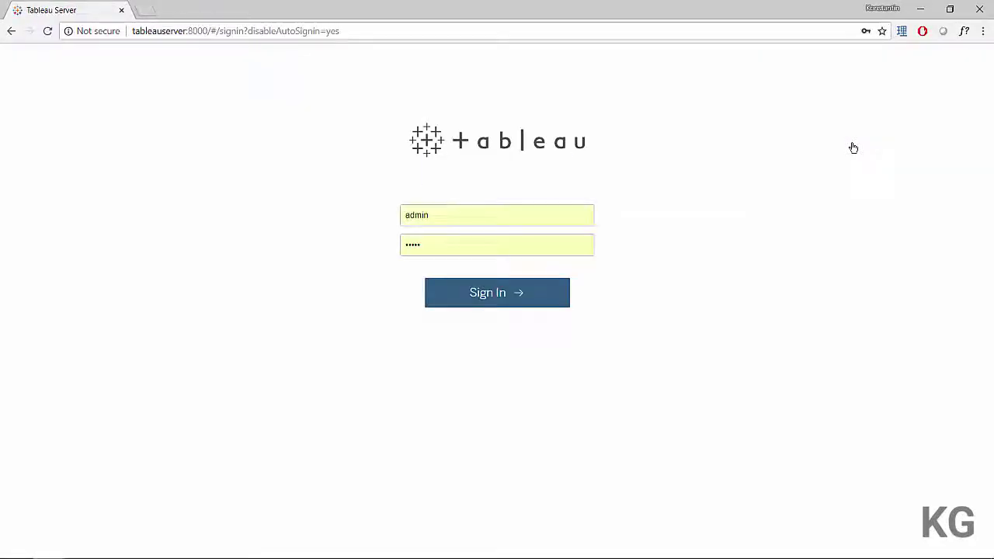
{"action": "key", "text": "Return"}
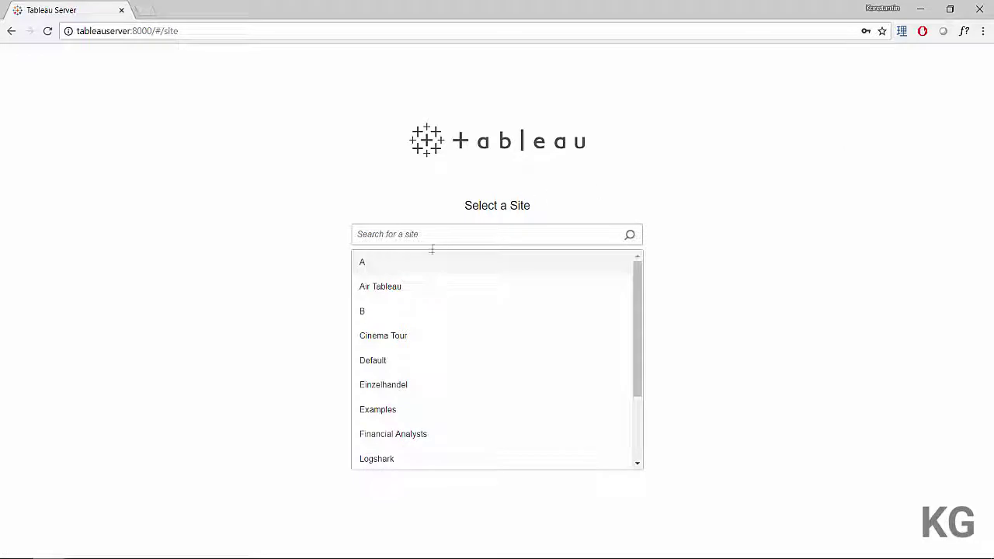
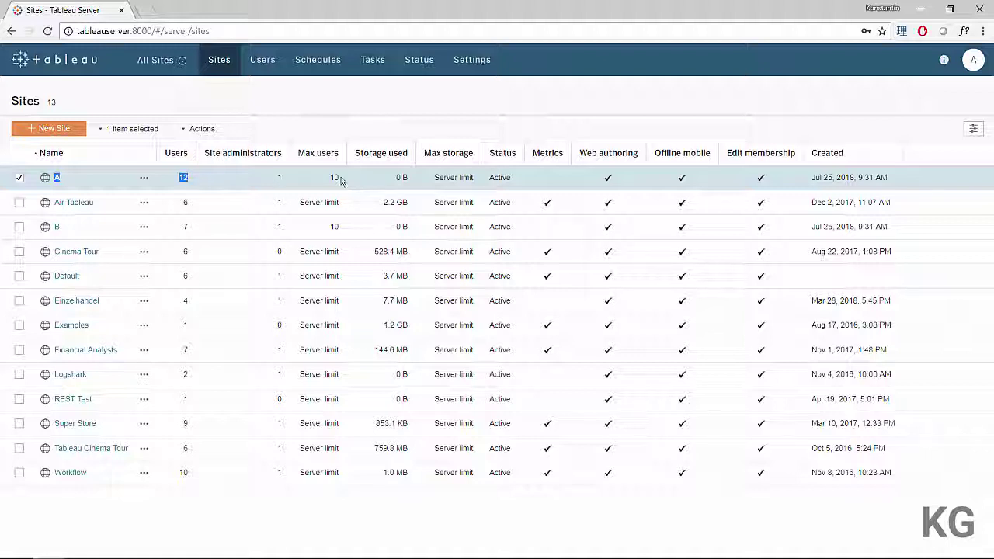
Step: In site A's Edit Settings, change the Managing Users limit from 10 to 15 and save, covering its 12 users
{"action": "left_click_drag", "start_coordinate": [183, 177], "coordinate": [404, 178]}
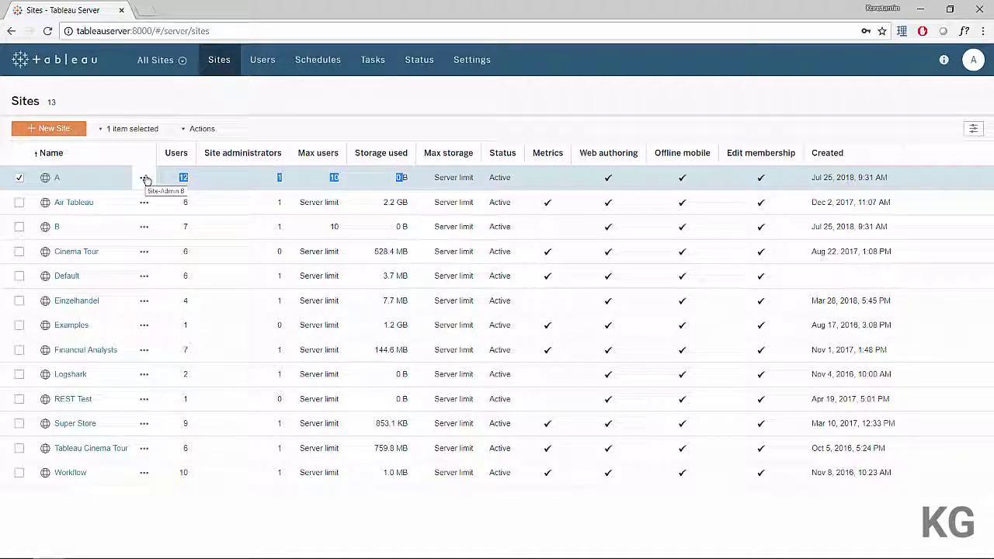
{"action": "left_click", "coordinate": [145, 178]}
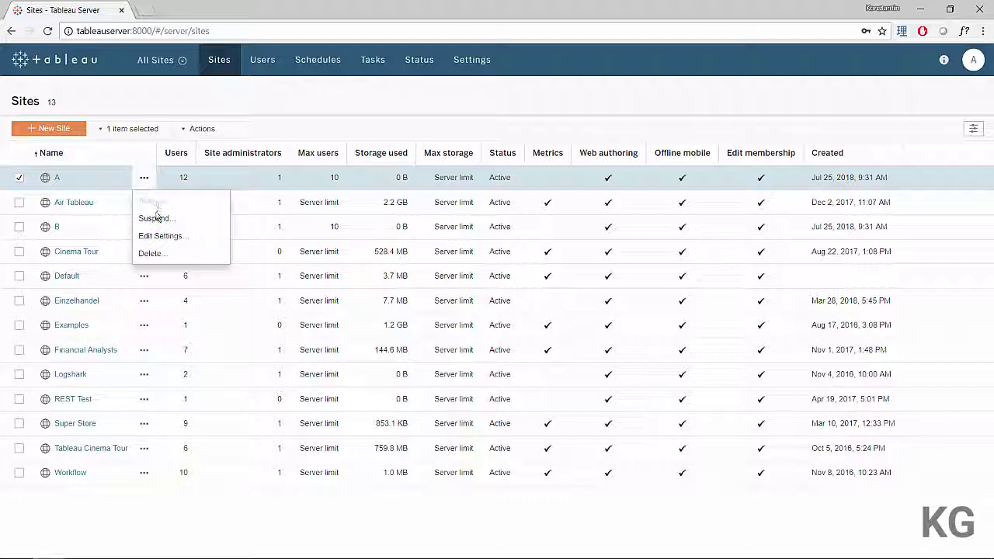
{"action": "left_click", "coordinate": [163, 235]}
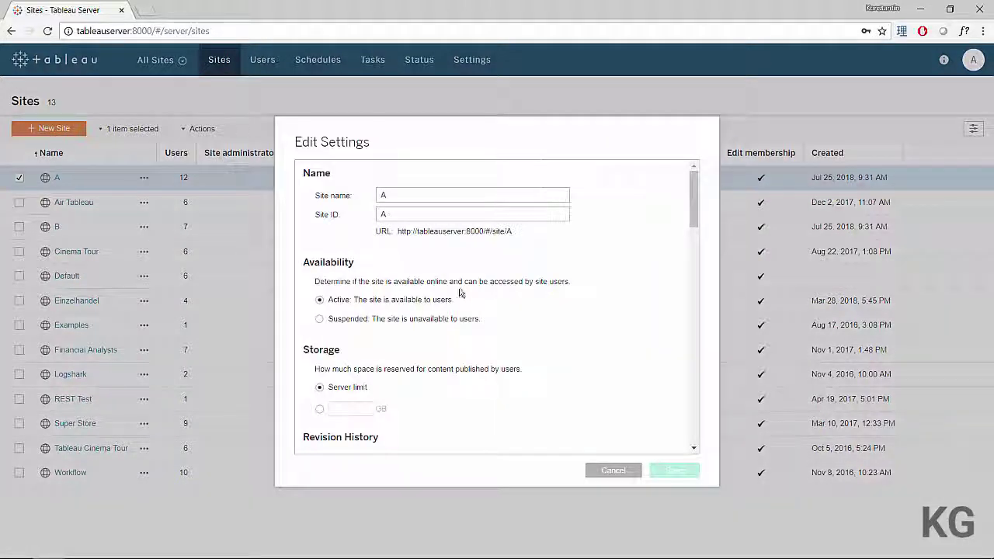
{"action": "scroll", "coordinate": [480, 303], "scroll_direction": "down", "scroll_amount": 1}
{"action": "scroll", "coordinate": [480, 303], "scroll_direction": "down", "scroll_amount": 3}
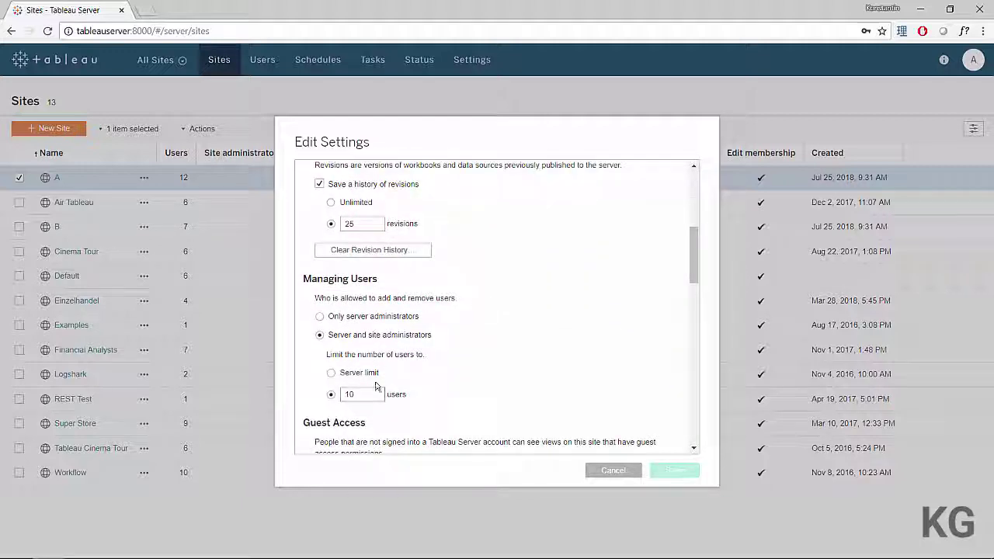
{"action": "left_click", "coordinate": [369, 392]}
{"action": "key", "text": "BackSpace"}
{"action": "type", "text": "5"}
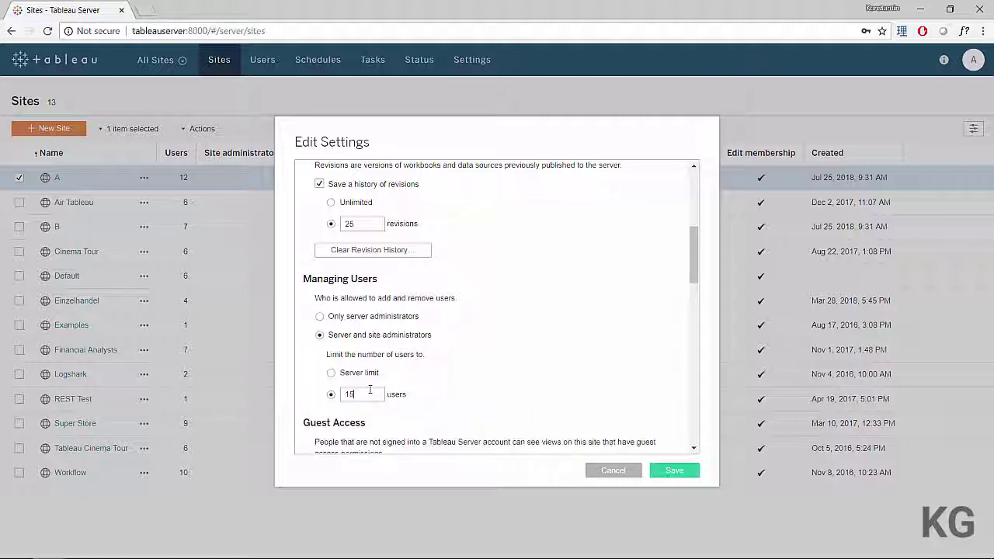
{"action": "left_click", "coordinate": [676, 470]}
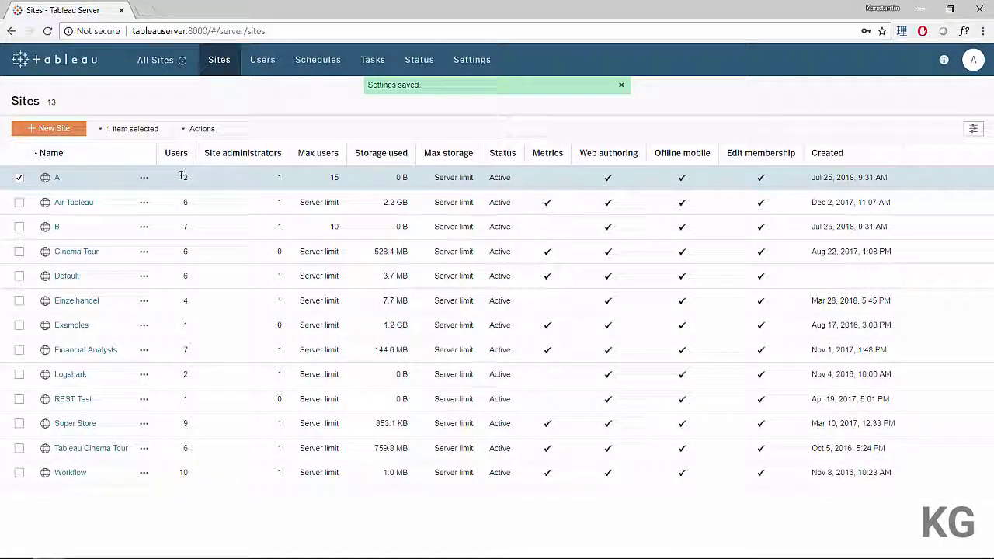
{"action": "double_click", "coordinate": [184, 177]}
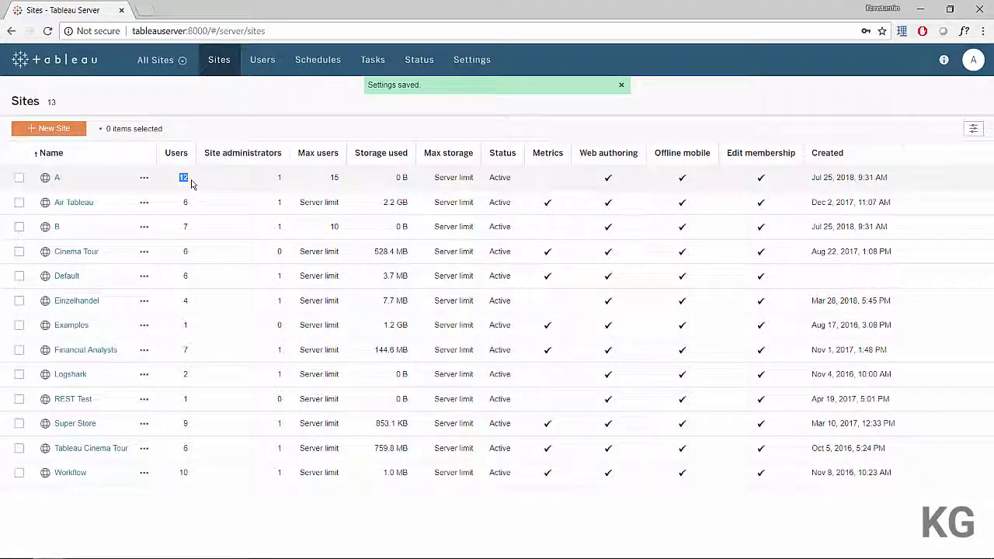
Step: Review the sites list: site A's new limit of 15 and site B's limit of 10
{"action": "double_click", "coordinate": [334, 178]}
{"action": "left_click", "coordinate": [340, 180]}
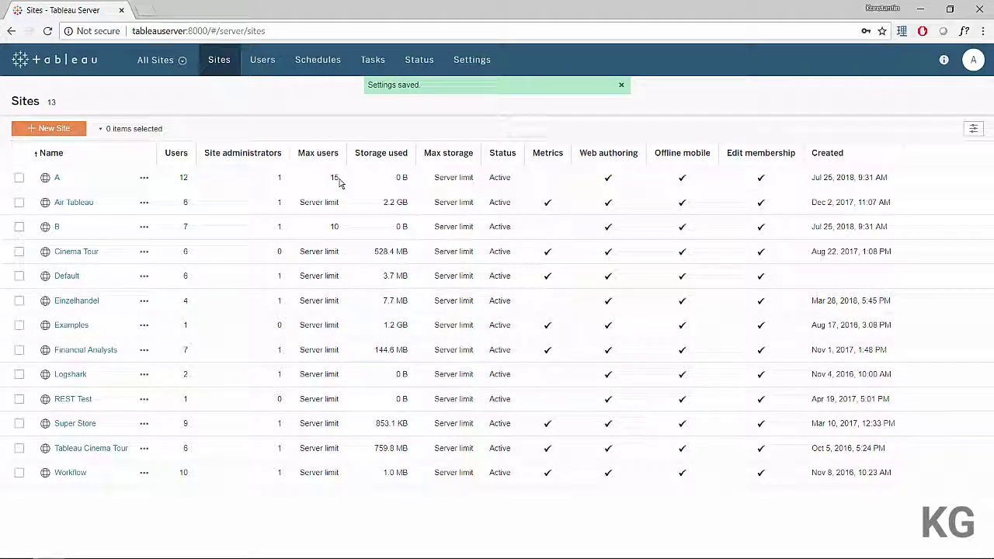
{"action": "left_click", "coordinate": [975, 62]}
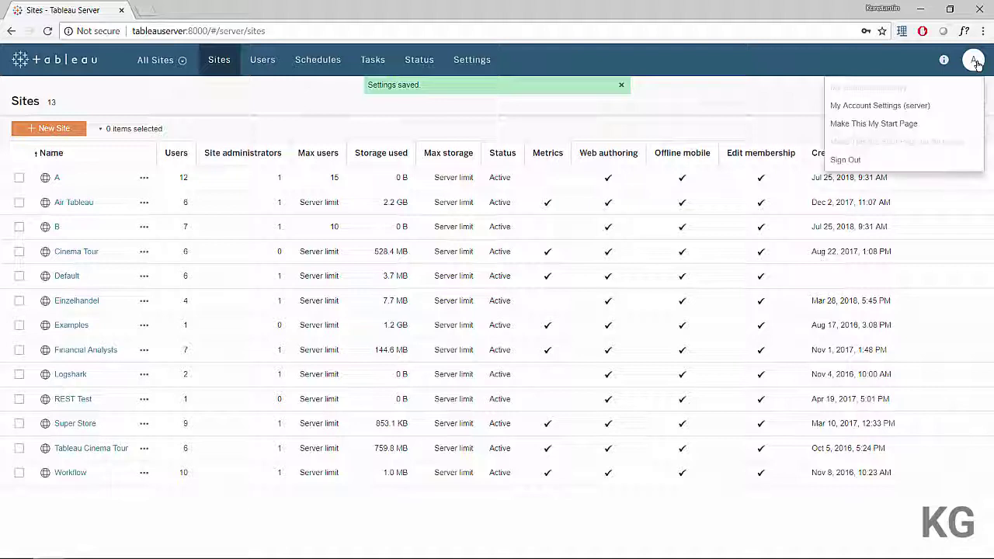
{"action": "left_click", "coordinate": [789, 104]}
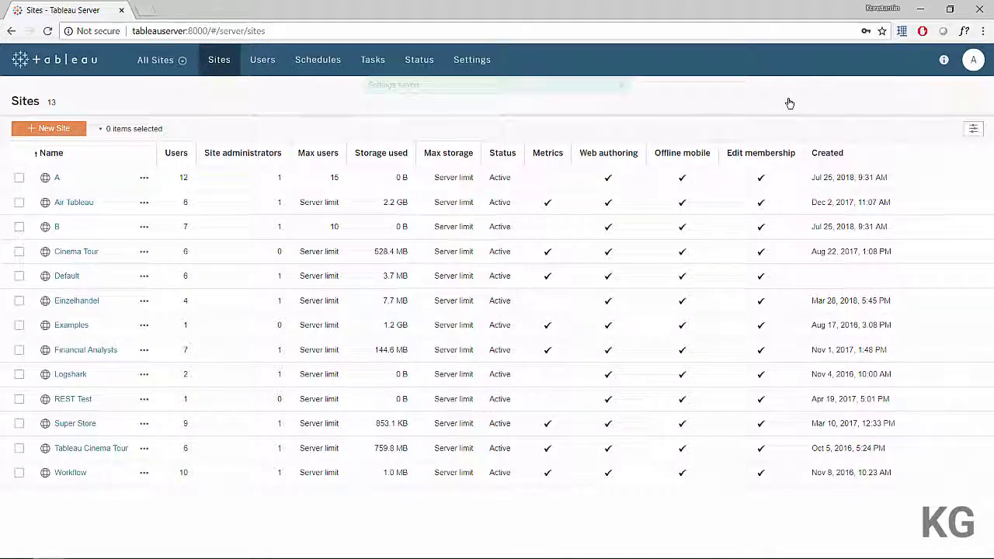
{"action": "double_click", "coordinate": [190, 228]}
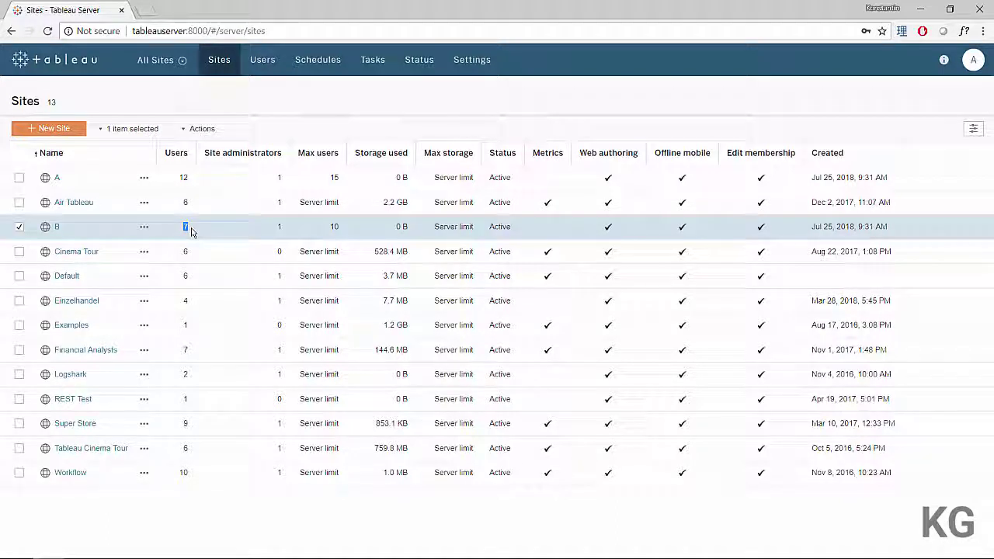
{"action": "double_click", "coordinate": [332, 226]}
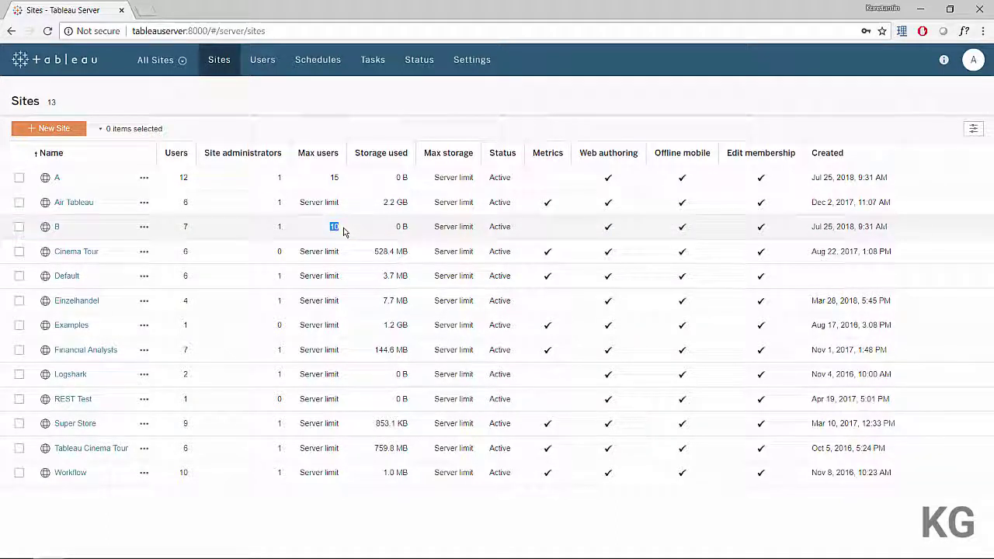
Step: Sign out of the server admin account and sign in with the site administrator's username
{"action": "left_click", "coordinate": [971, 61]}
{"action": "left_click", "coordinate": [864, 161]}
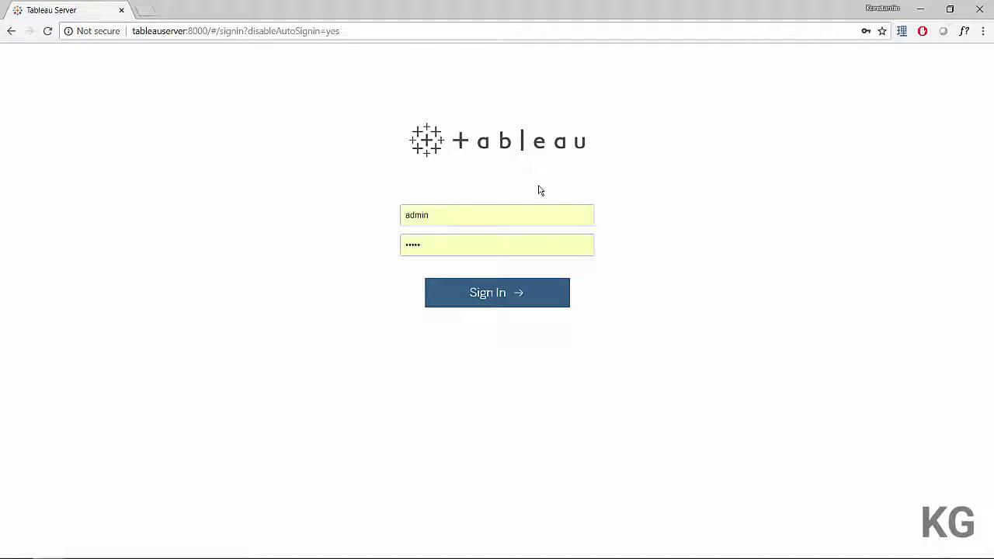
{"action": "key", "text": "ctrl+a"}
{"action": "type", "text": "Site-Admin"}
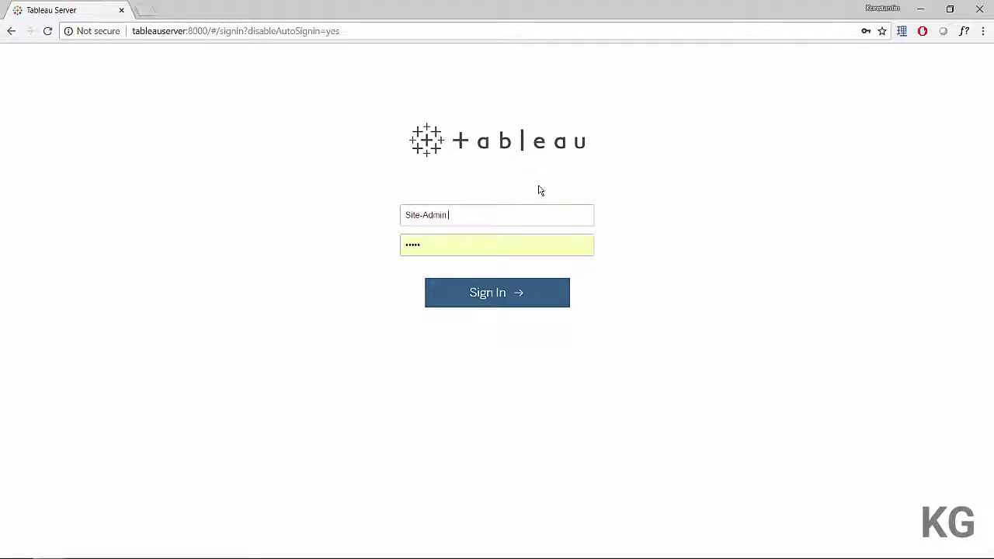
{"action": "key", "text": "Return"}
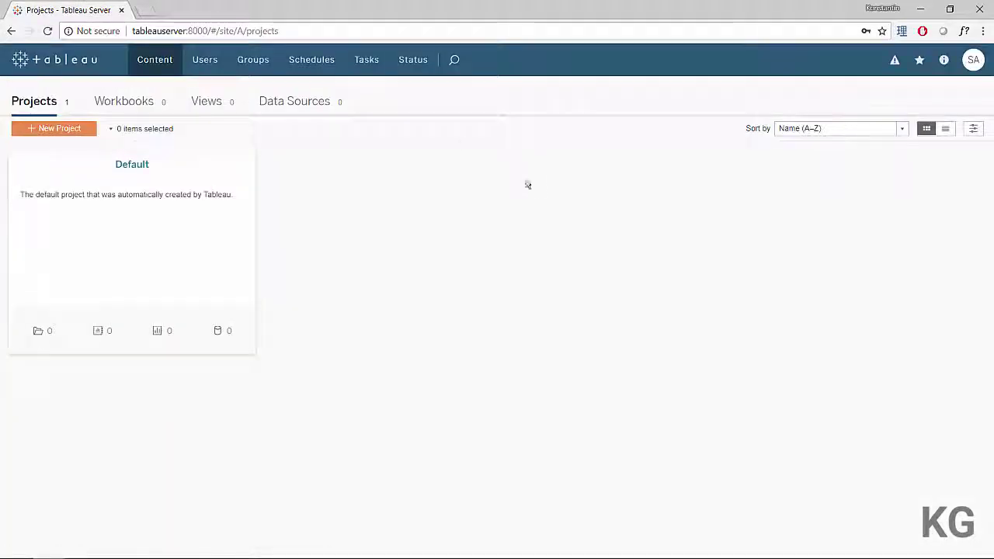
Step: In site A's 11-user list, change User A10's site role from Unlicensed to Explorer (can publish)
{"action": "left_click", "coordinate": [207, 62]}
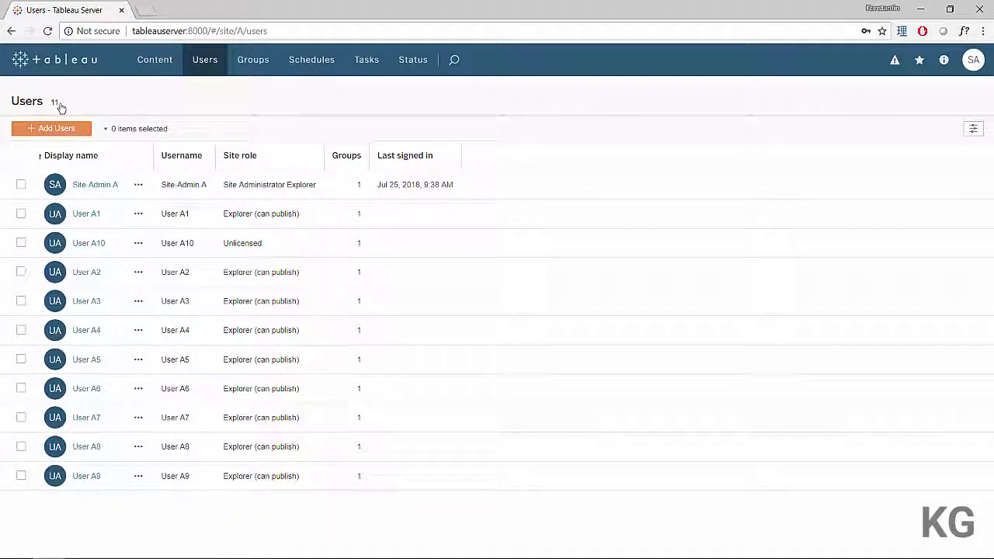
{"action": "left_click_drag", "start_coordinate": [62, 105], "coordinate": [51, 108]}
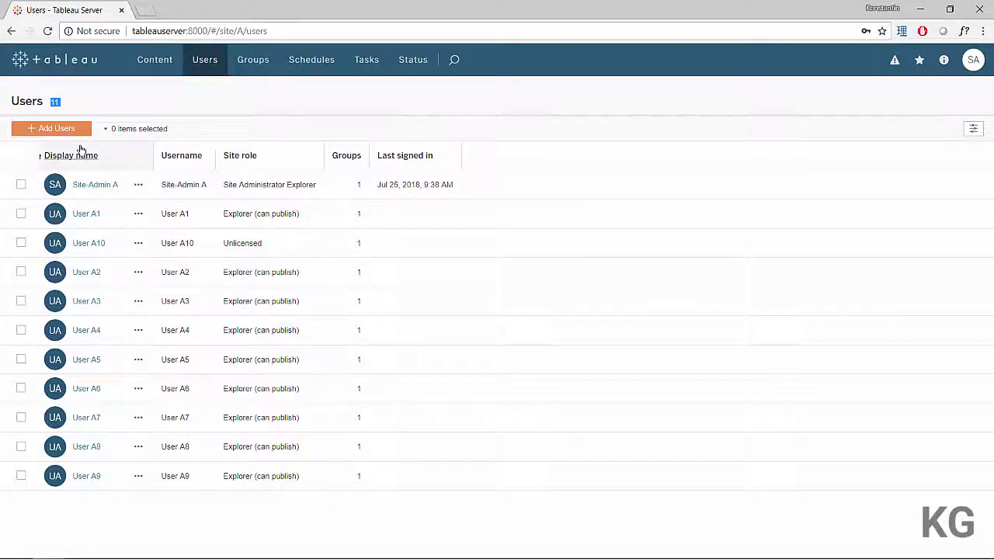
{"action": "double_click", "coordinate": [246, 243]}
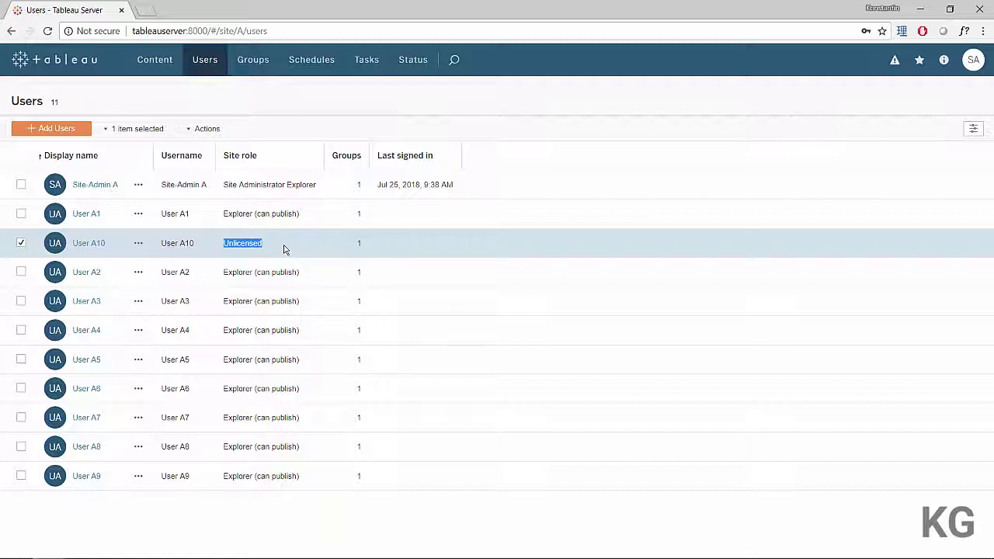
{"action": "left_click", "coordinate": [140, 245]}
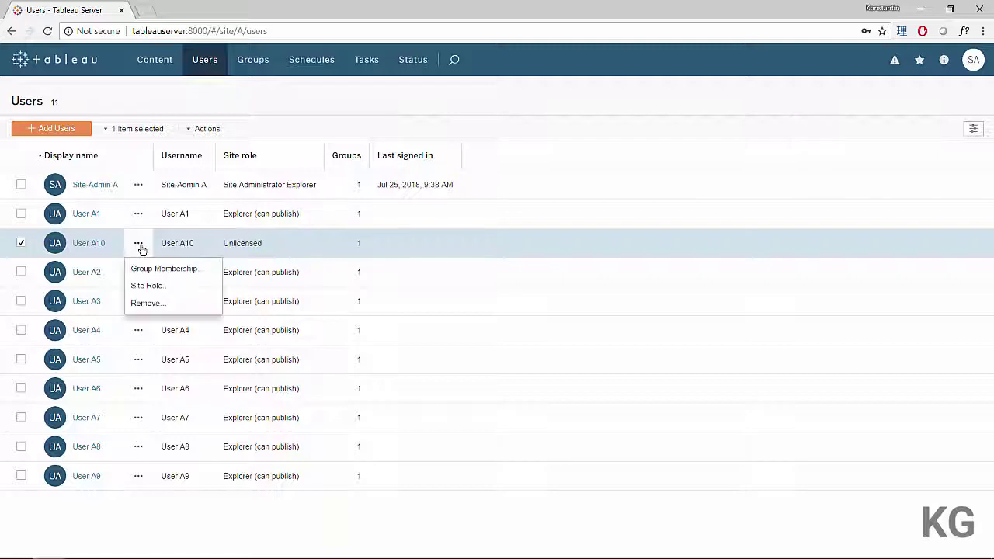
{"action": "left_click", "coordinate": [147, 285]}
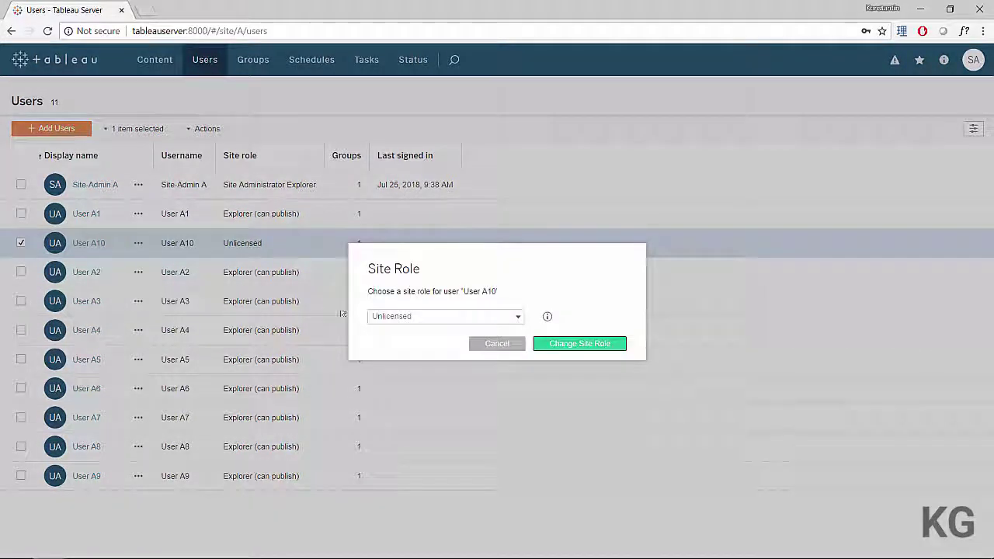
{"action": "left_click", "coordinate": [377, 317]}
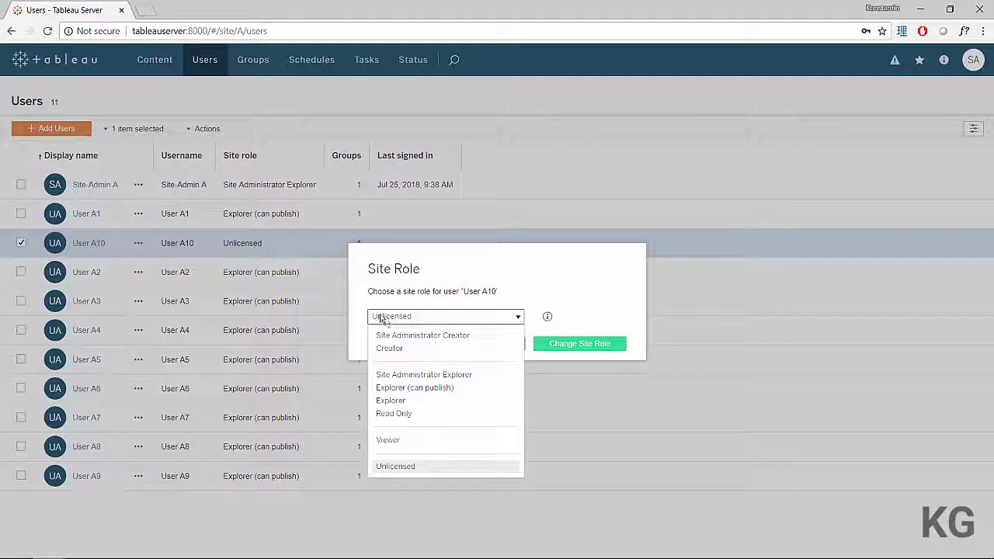
{"action": "left_click", "coordinate": [409, 388]}
{"action": "left_click", "coordinate": [587, 351]}
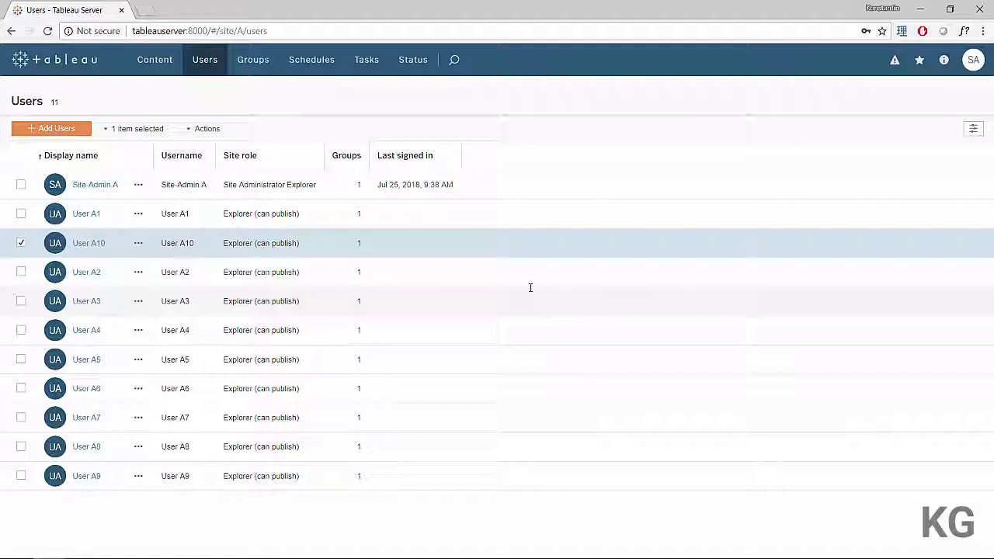
Step: Import users from the 'Create More Users for Site A' file
{"action": "left_click", "coordinate": [66, 130]}
{"action": "left_click", "coordinate": [70, 229]}
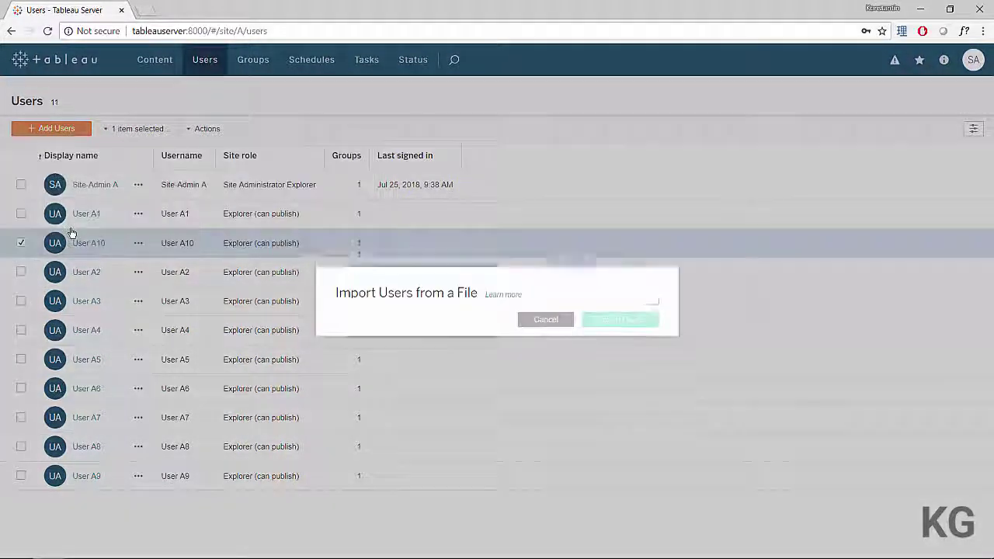
{"action": "left_click", "coordinate": [603, 309]}
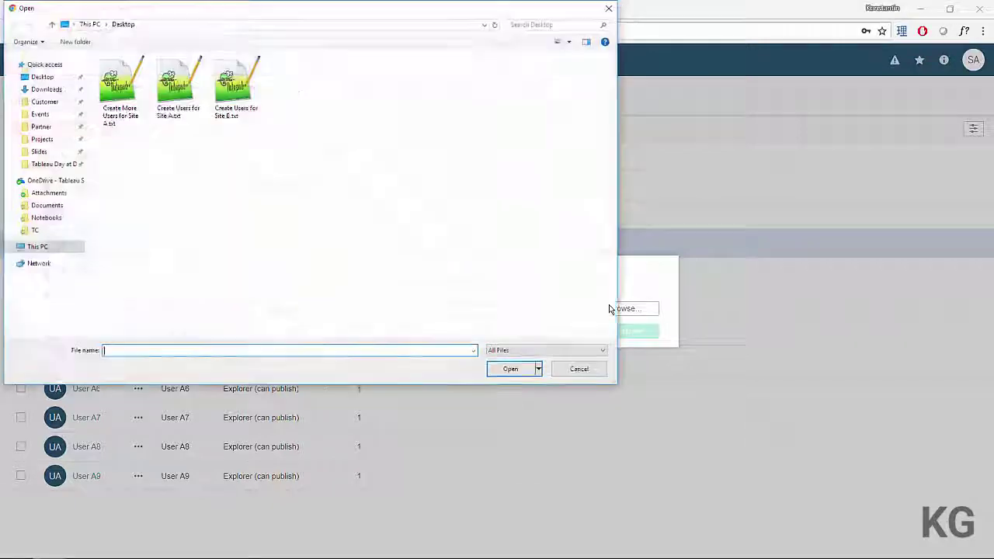
{"action": "left_click", "coordinate": [136, 92]}
{"action": "left_click", "coordinate": [512, 368]}
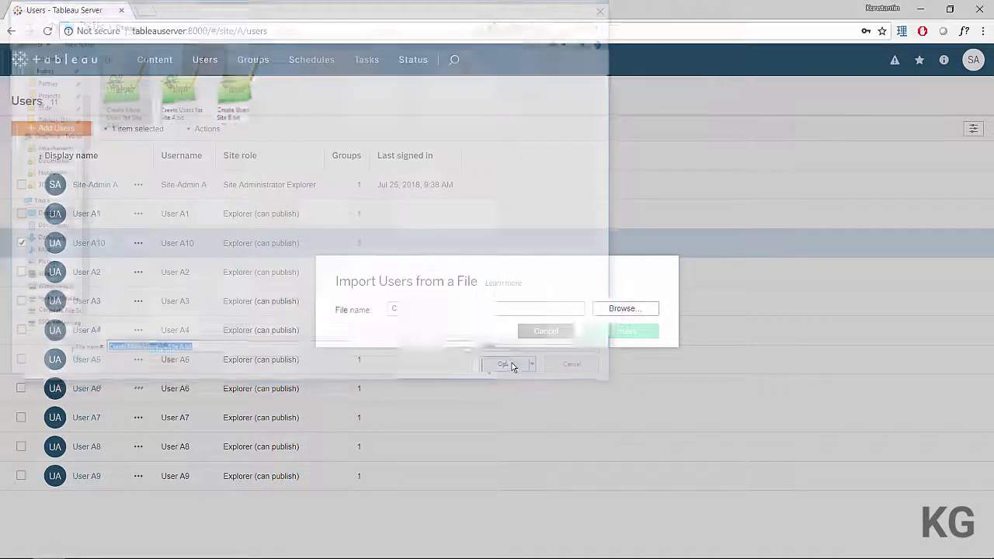
{"action": "left_click", "coordinate": [610, 334]}
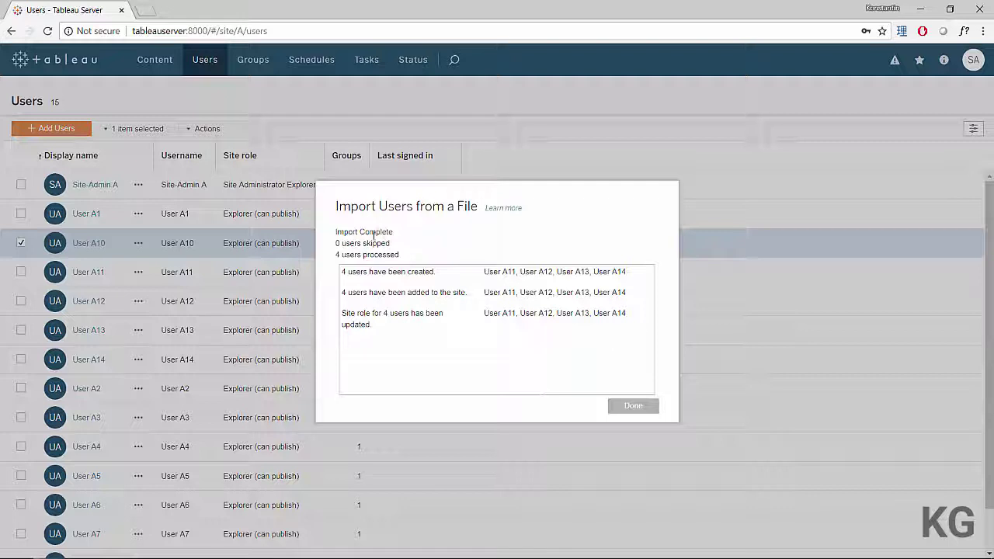
Step: Review the processed-users count and site role message in the import results, then close them
{"action": "left_click_drag", "start_coordinate": [335, 257], "coordinate": [356, 276]}
{"action": "left_click_drag", "start_coordinate": [344, 312], "coordinate": [426, 335]}
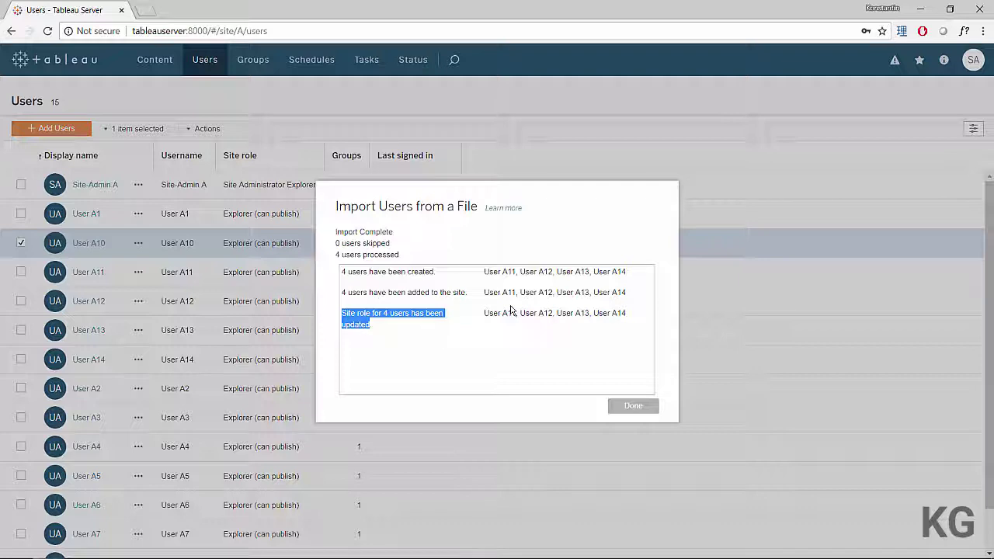
{"action": "left_click", "coordinate": [637, 410]}
{"action": "scroll", "coordinate": [477, 321], "scroll_direction": "down", "scroll_amount": 1}
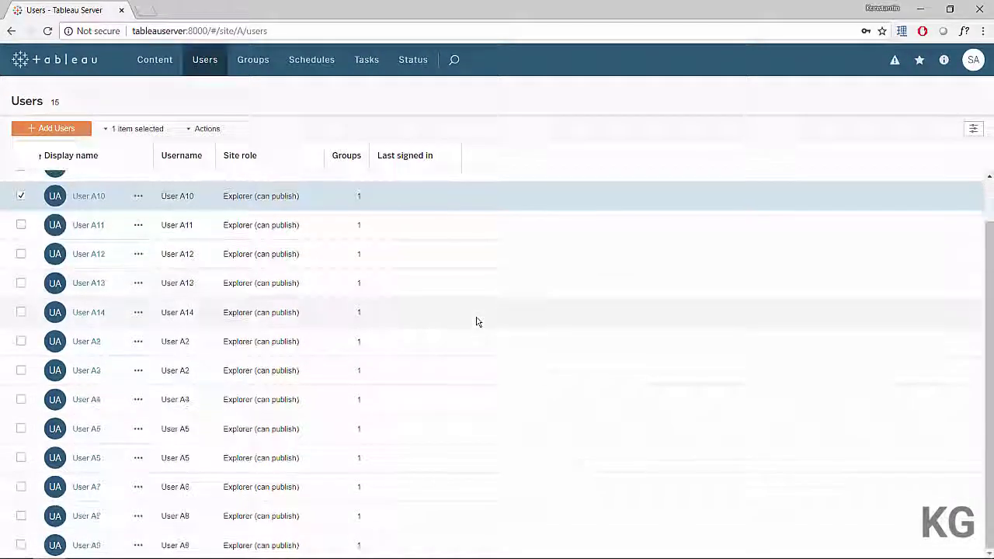
{"action": "scroll", "coordinate": [477, 322], "scroll_direction": "up", "scroll_amount": 1}
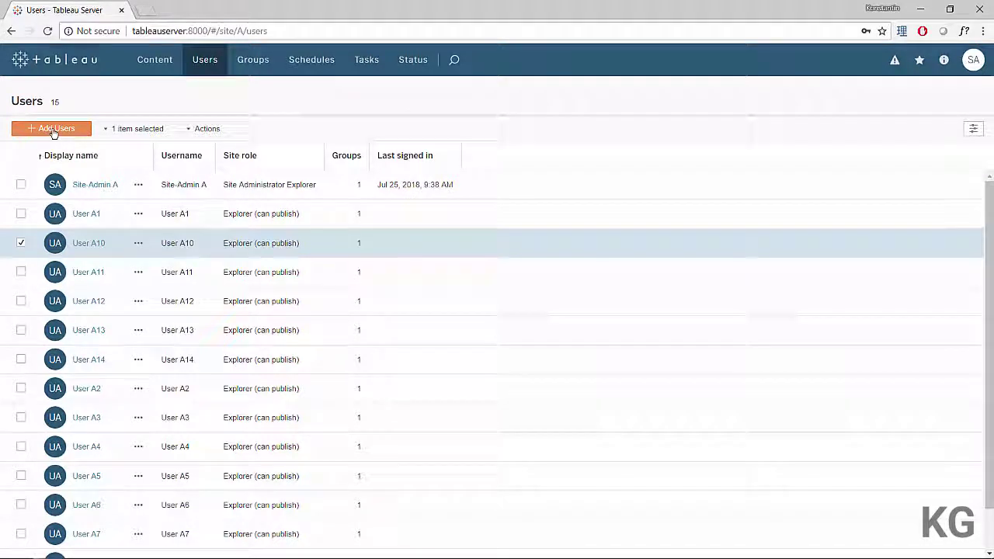
Step: Start a new user with display name 'No more No more space' and a password
{"action": "left_click", "coordinate": [54, 130]}
{"action": "left_click", "coordinate": [74, 206]}
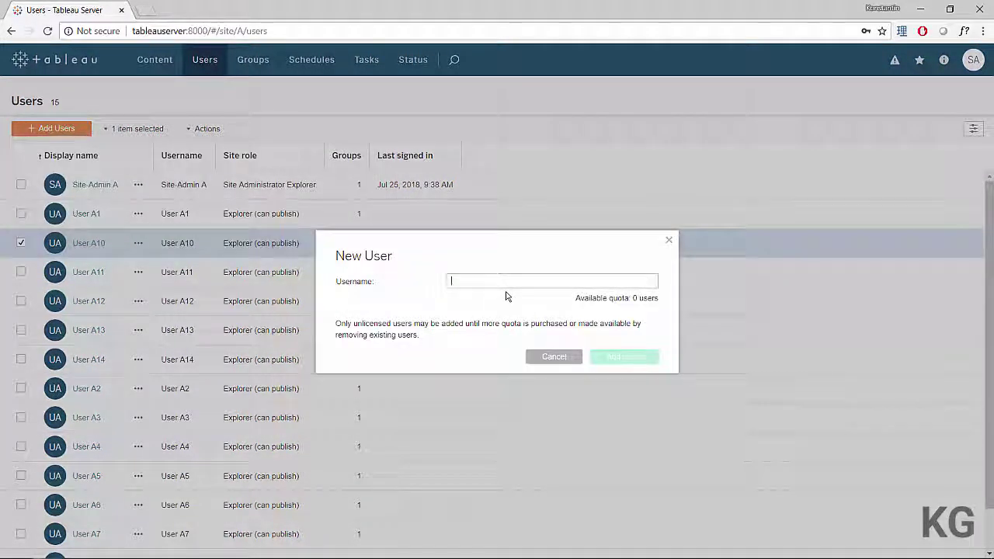
{"action": "type", "text": "No more spac"}
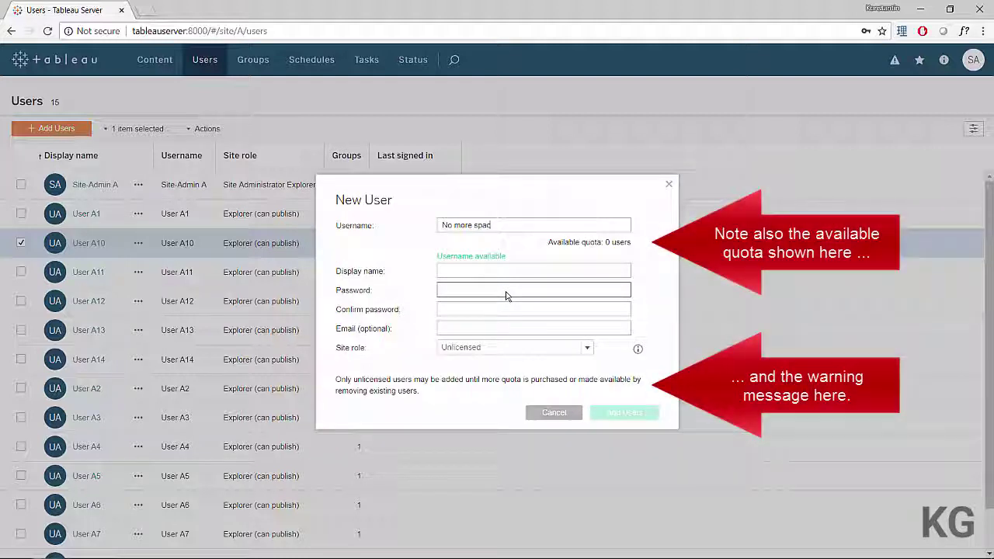
{"action": "type", "text": "No mo"}
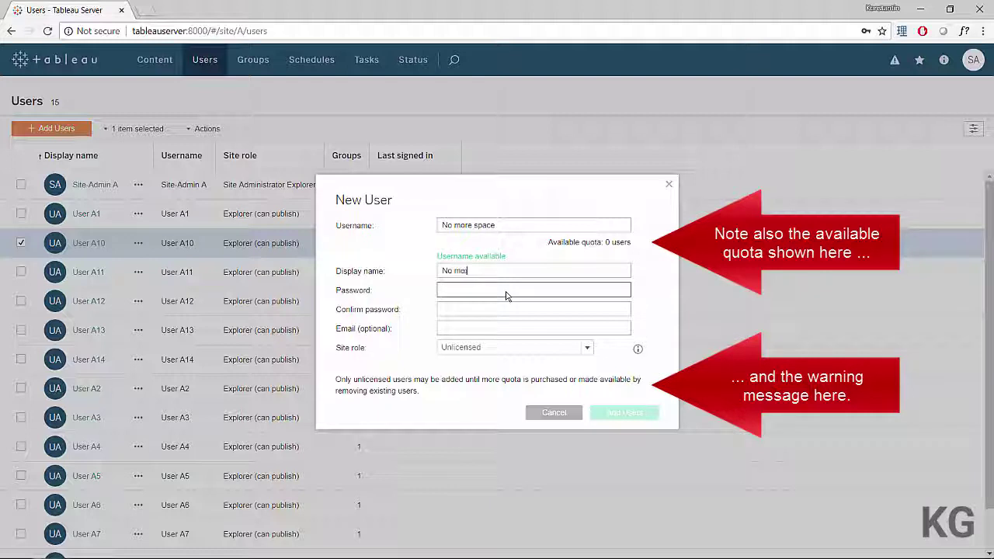
{"action": "type", "text": "re space"}
{"action": "key", "text": "Tab"}
{"action": "type", "text": "•••••"}
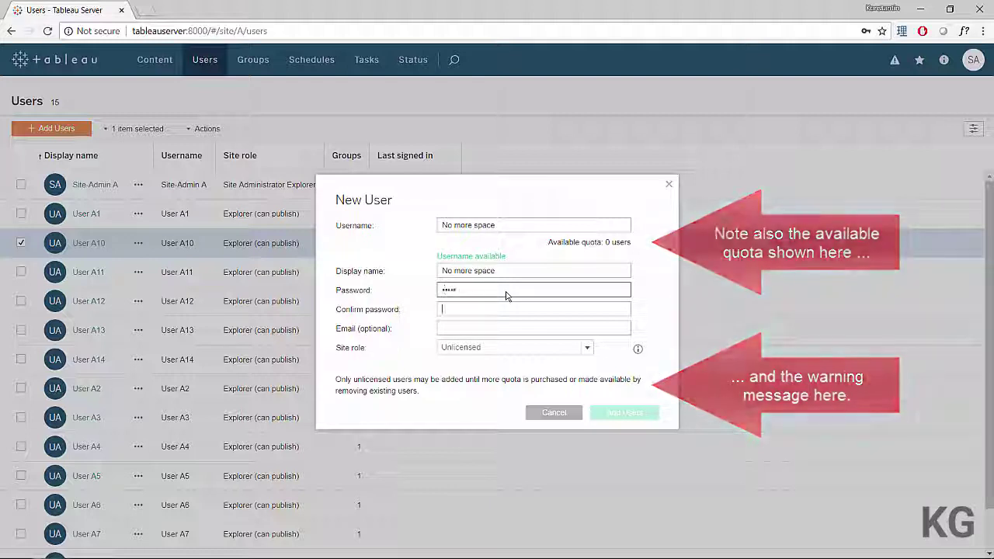
{"action": "key", "text": "Tab"}
{"action": "type", "text": "•••••"}
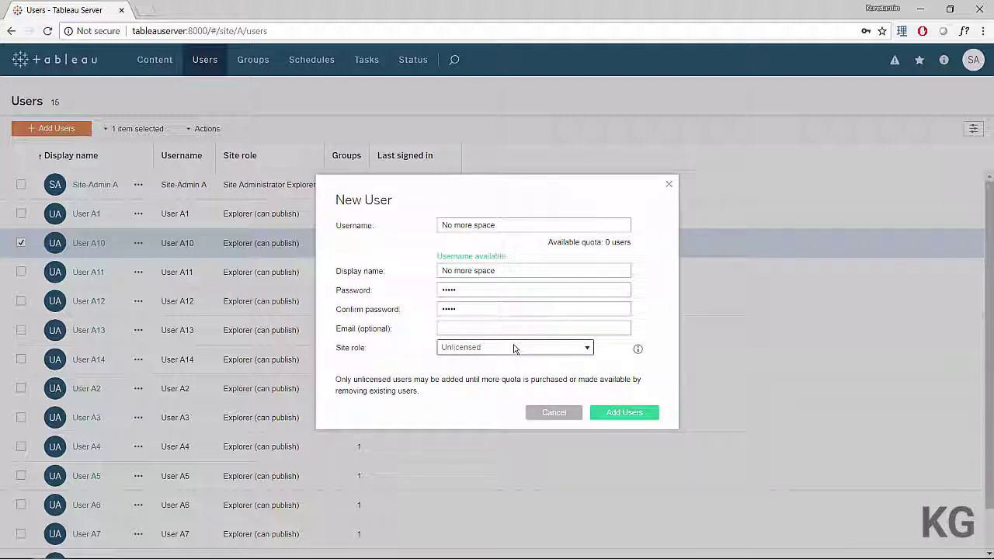
Step: Confirm only Unlicensed is offered as site role, cancel the new user, and open the account menu
{"action": "left_click", "coordinate": [515, 346]}
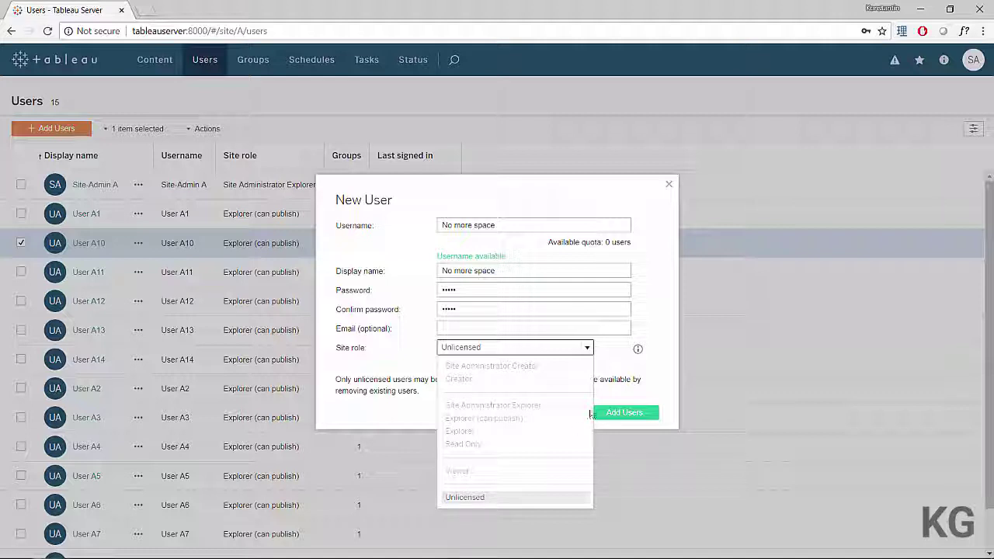
{"action": "left_click", "coordinate": [636, 390]}
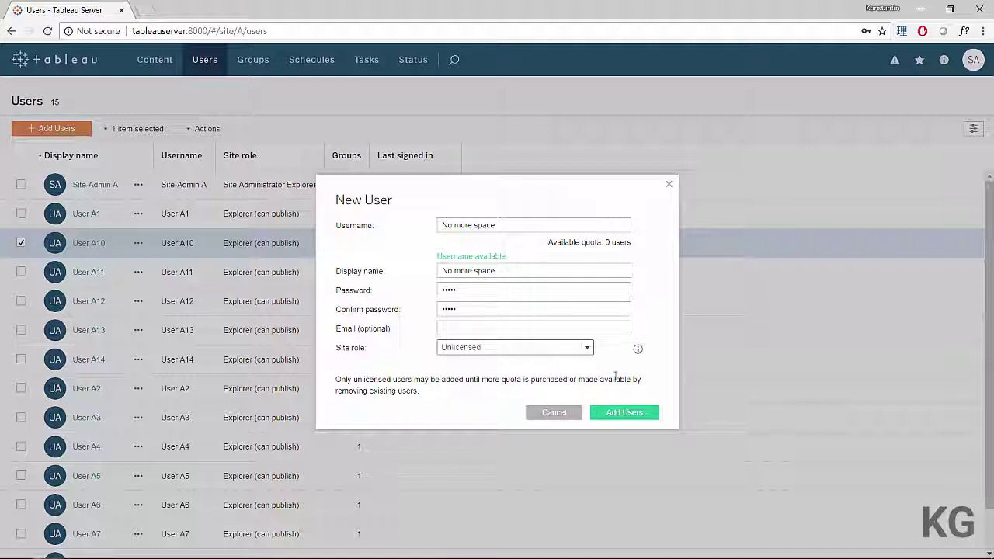
{"action": "left_click", "coordinate": [553, 414]}
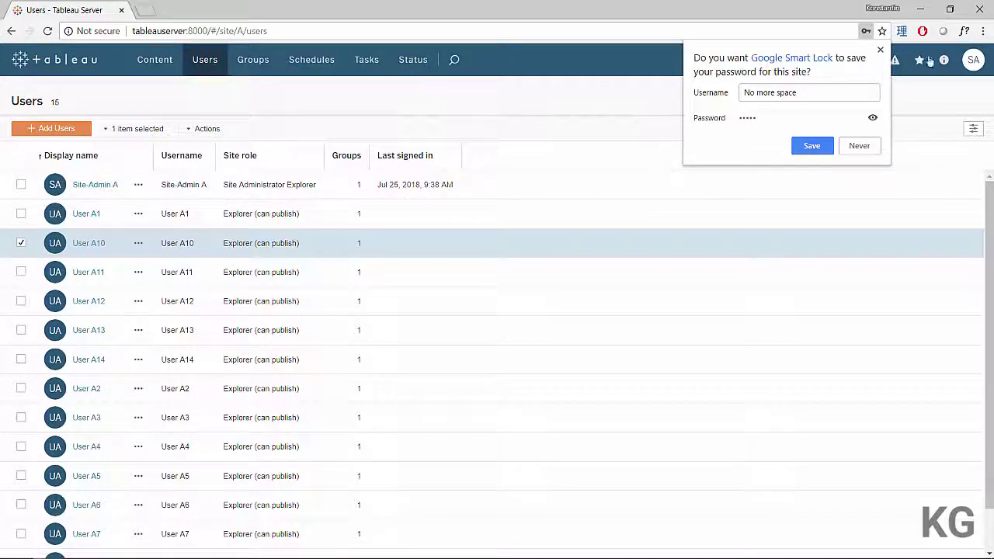
{"action": "left_click", "coordinate": [972, 62]}
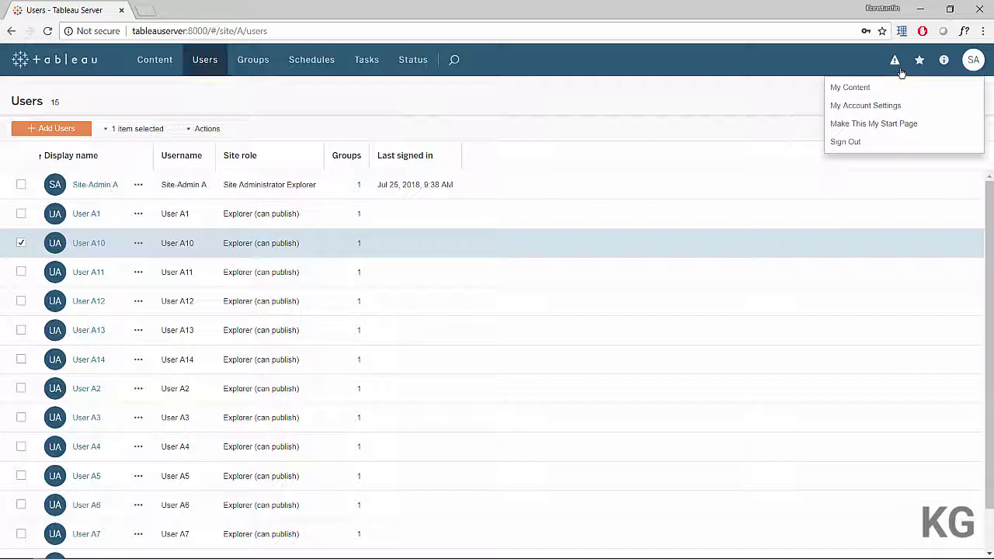
Step: Sign out, sign back in as server admin, enter site A, and go to Manage All Sites
{"action": "left_click", "coordinate": [850, 142]}
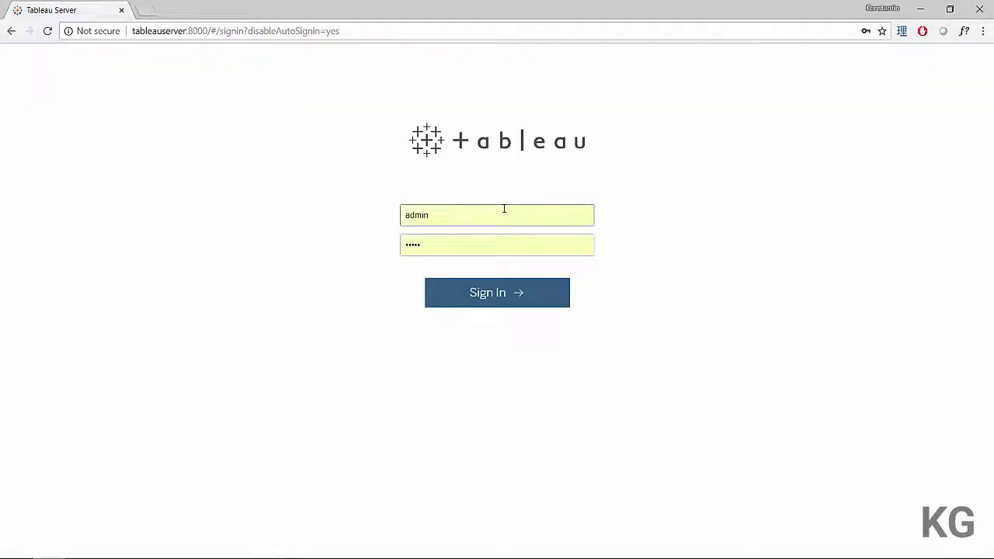
{"action": "key", "text": "Return"}
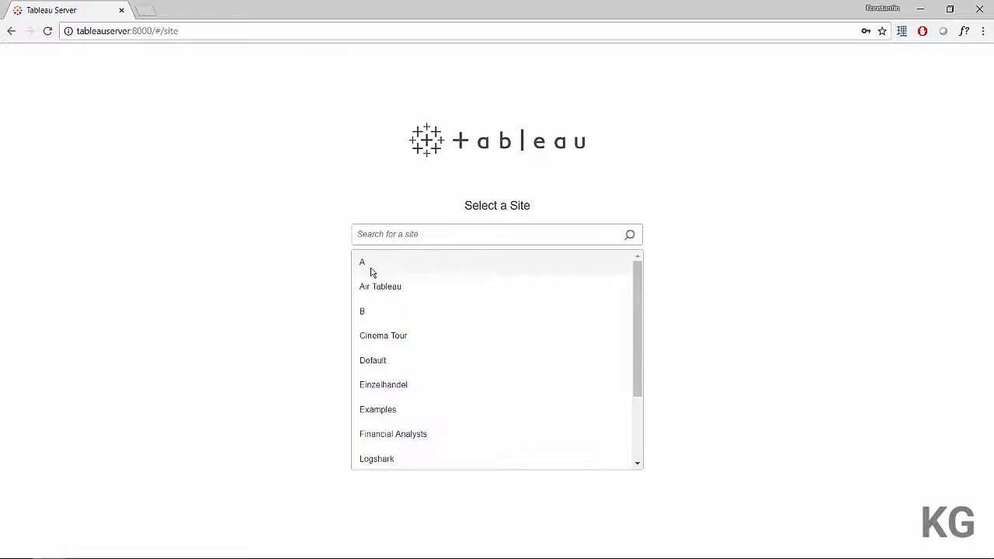
{"action": "left_click", "coordinate": [372, 272]}
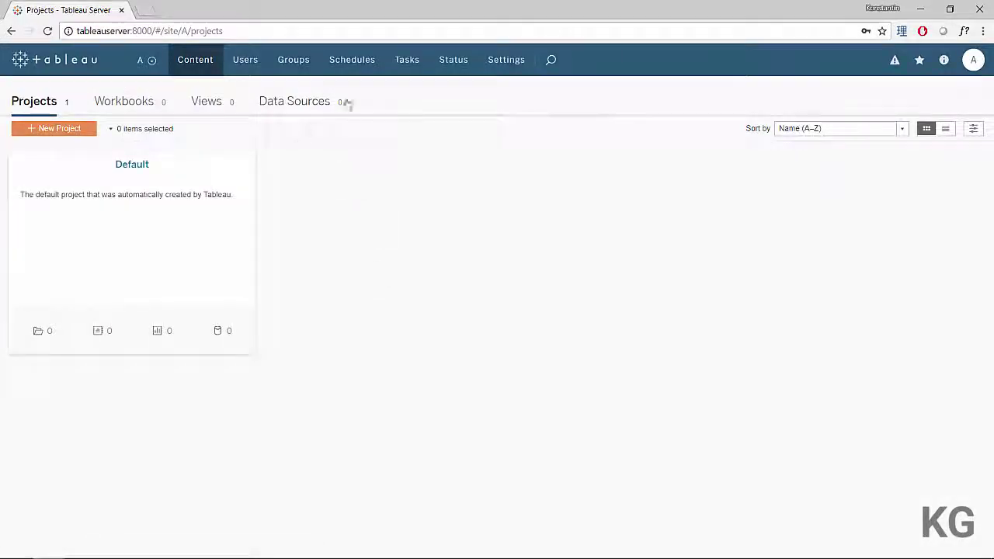
{"action": "left_click", "coordinate": [146, 61]}
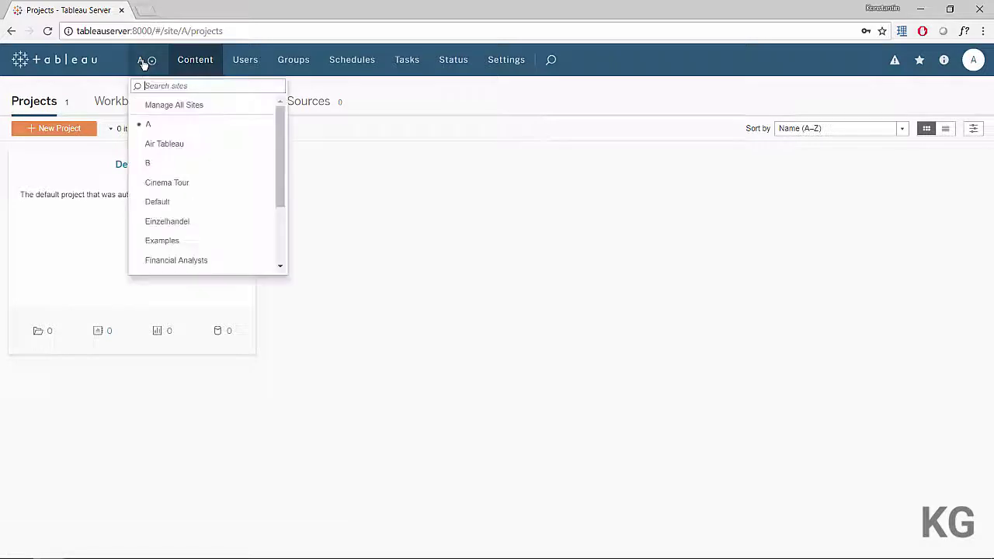
{"action": "left_click", "coordinate": [157, 110]}
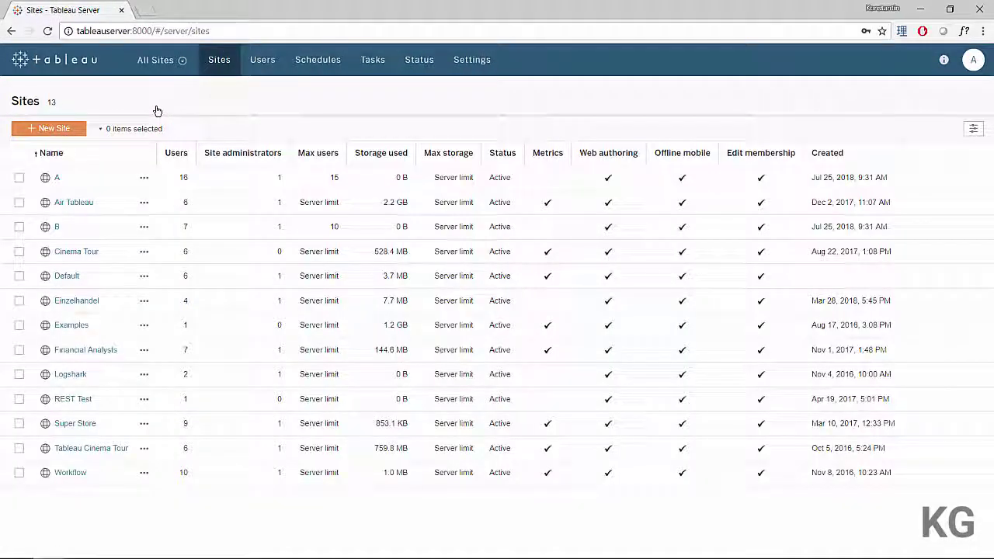
Step: Try lowering site A's user limit from 15 to 10 in Edit Settings
{"action": "left_click", "coordinate": [143, 178]}
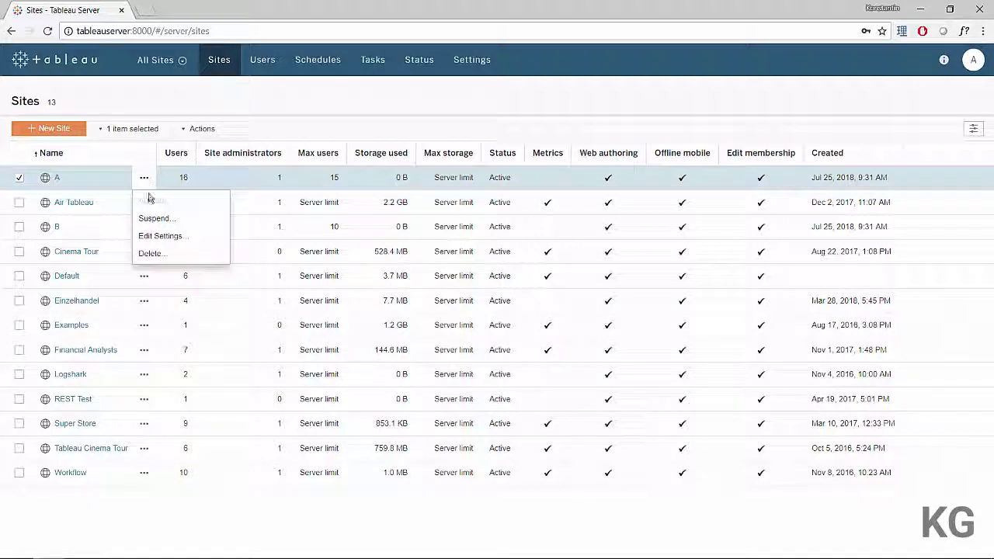
{"action": "left_click", "coordinate": [160, 237]}
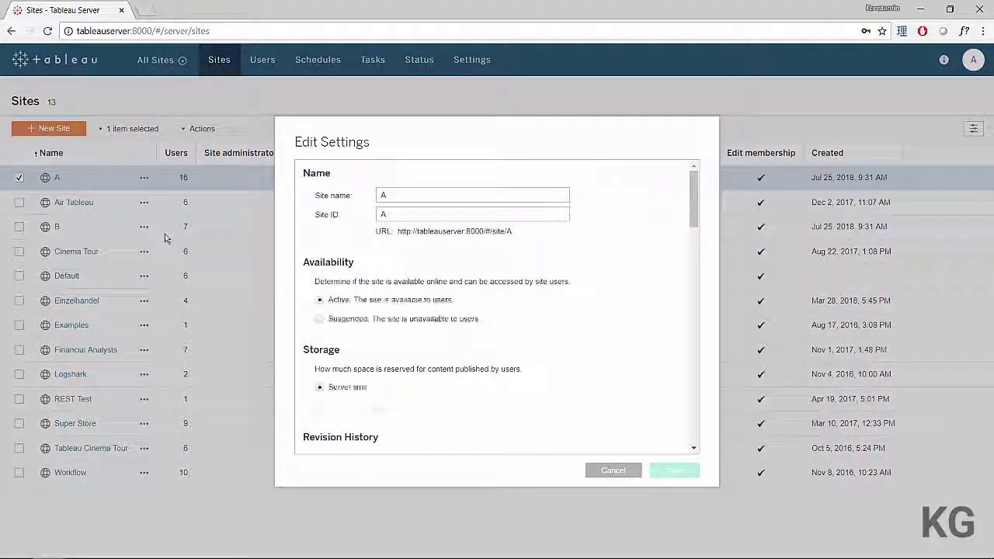
{"action": "scroll", "coordinate": [451, 382], "scroll_direction": "down", "scroll_amount": 3}
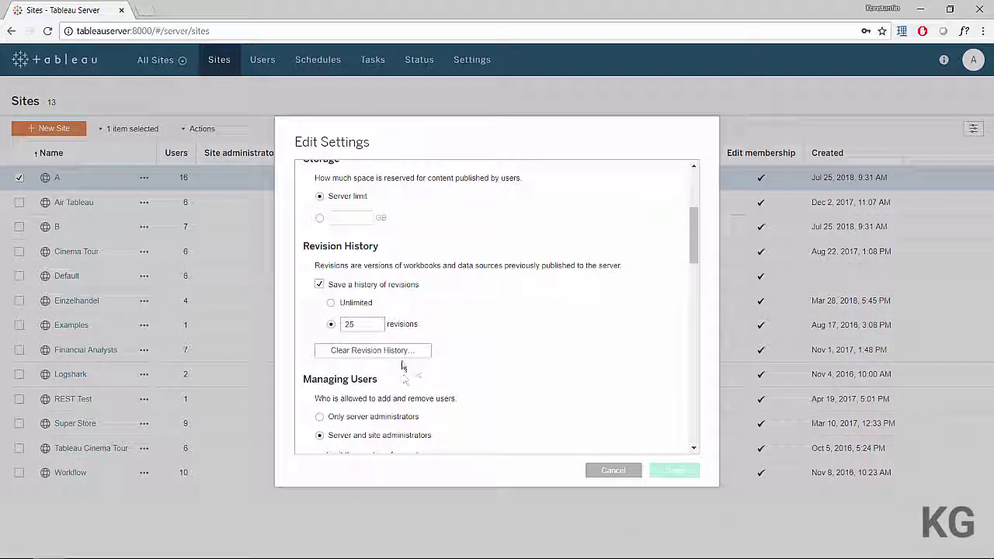
{"action": "scroll", "coordinate": [404, 369], "scroll_direction": "down", "scroll_amount": 3}
{"action": "left_click", "coordinate": [373, 364]}
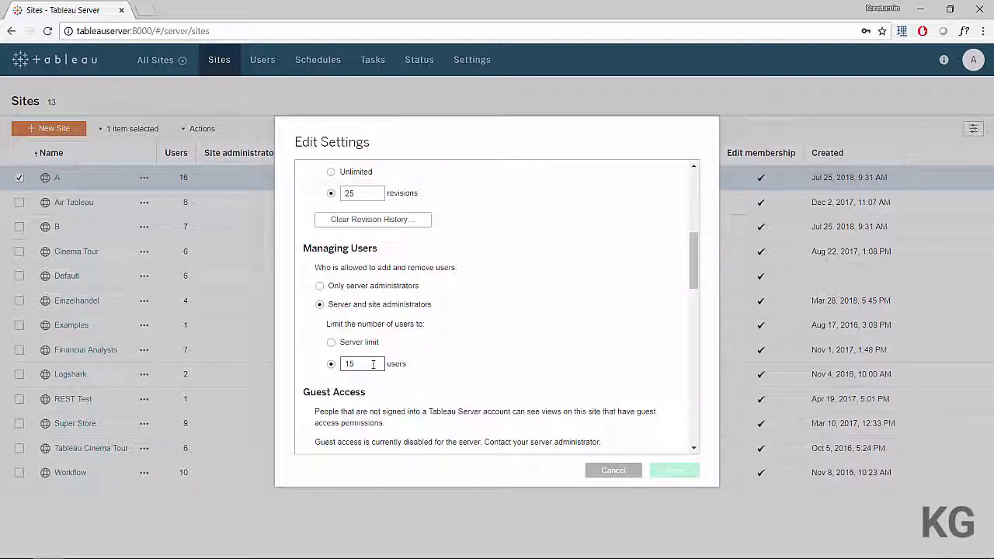
{"action": "key", "text": "BackSpace"}
{"action": "type", "text": "0"}
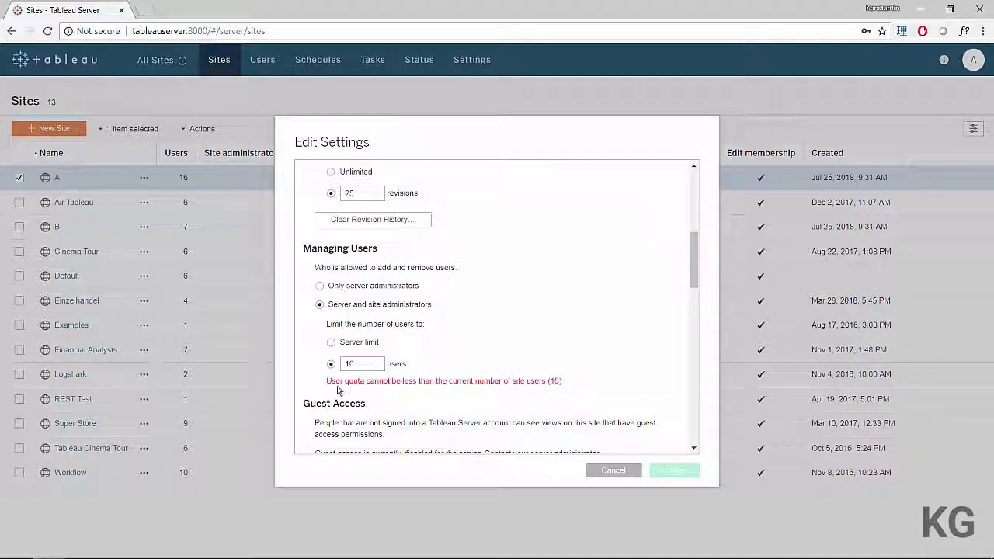
Step: Read the user quota error and cancel the settings edits
{"action": "left_click_drag", "start_coordinate": [327, 381], "coordinate": [565, 384]}
{"action": "left_click", "coordinate": [565, 384]}
{"action": "left_click", "coordinate": [613, 471]}
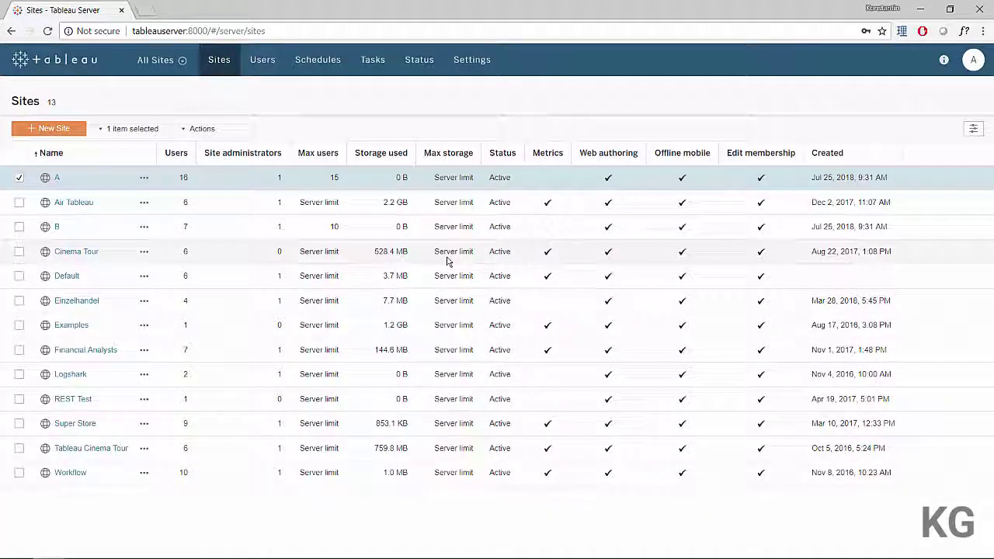
Step: In the server's Users list, select User A10 through User A14
{"action": "left_click", "coordinate": [268, 68]}
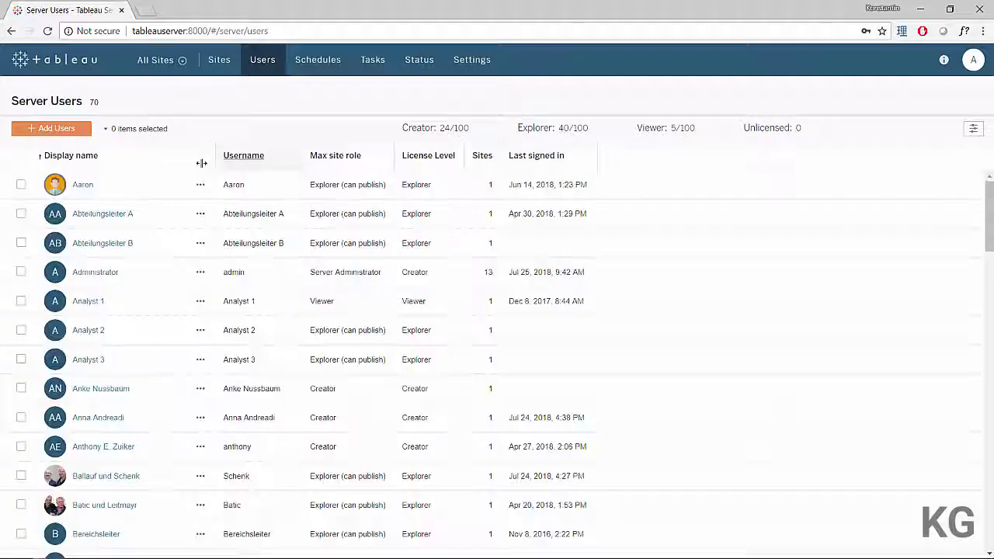
{"action": "scroll", "coordinate": [198, 325], "scroll_direction": "down", "scroll_amount": 15}
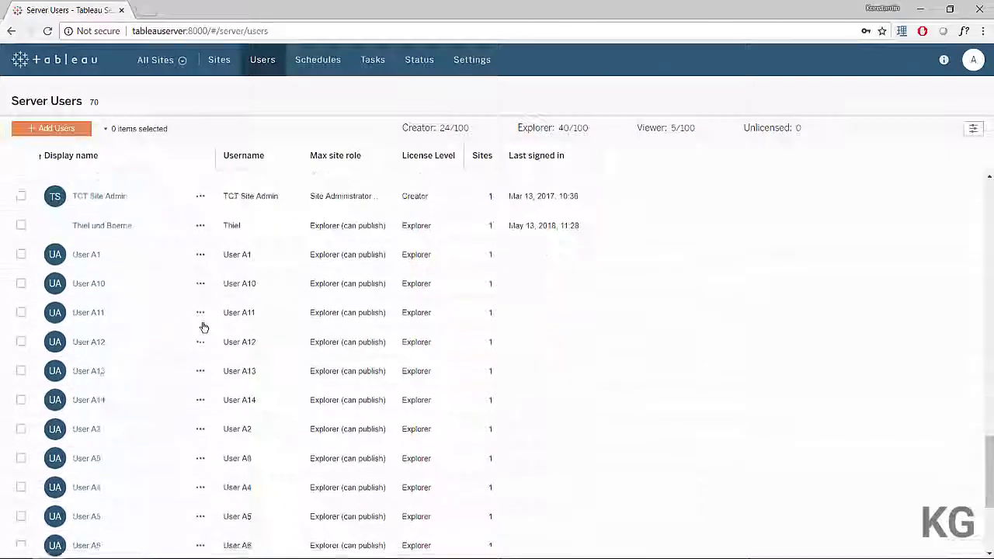
{"action": "scroll", "coordinate": [192, 324], "scroll_direction": "up", "scroll_amount": 6}
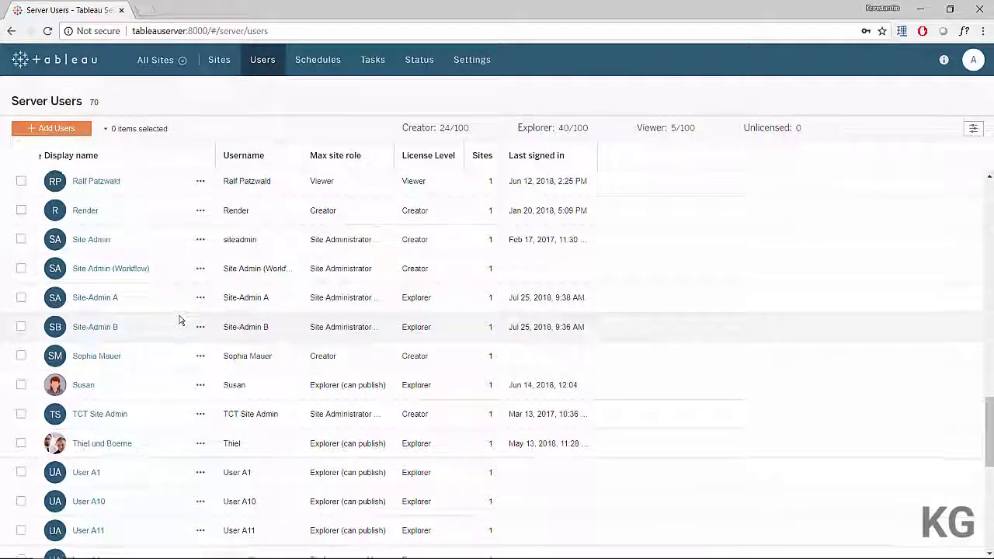
{"action": "scroll", "coordinate": [180, 320], "scroll_direction": "down", "scroll_amount": 2}
{"action": "scroll", "coordinate": [180, 320], "scroll_direction": "down", "scroll_amount": 2}
{"action": "left_click", "coordinate": [21, 336]}
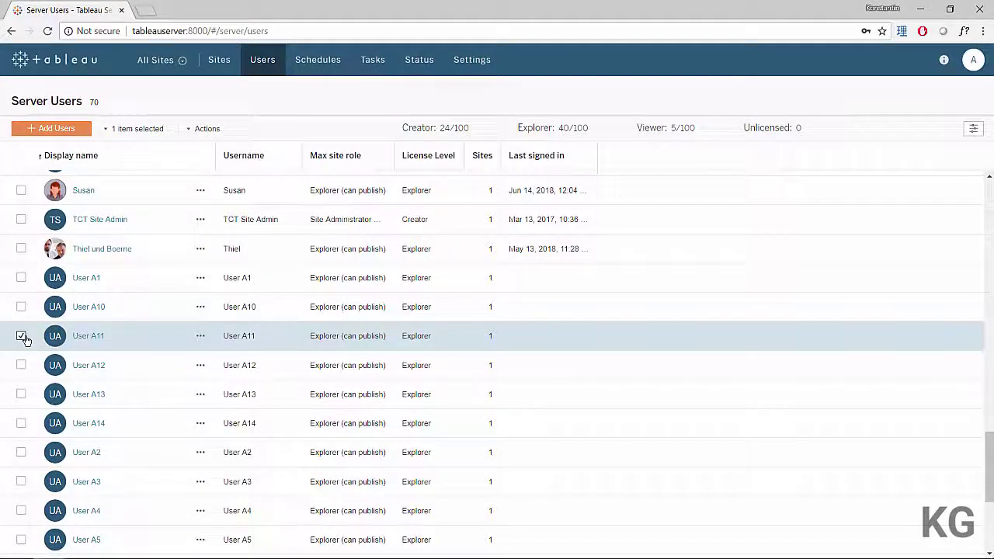
{"action": "left_click", "coordinate": [21, 365]}
{"action": "left_click", "coordinate": [21, 394]}
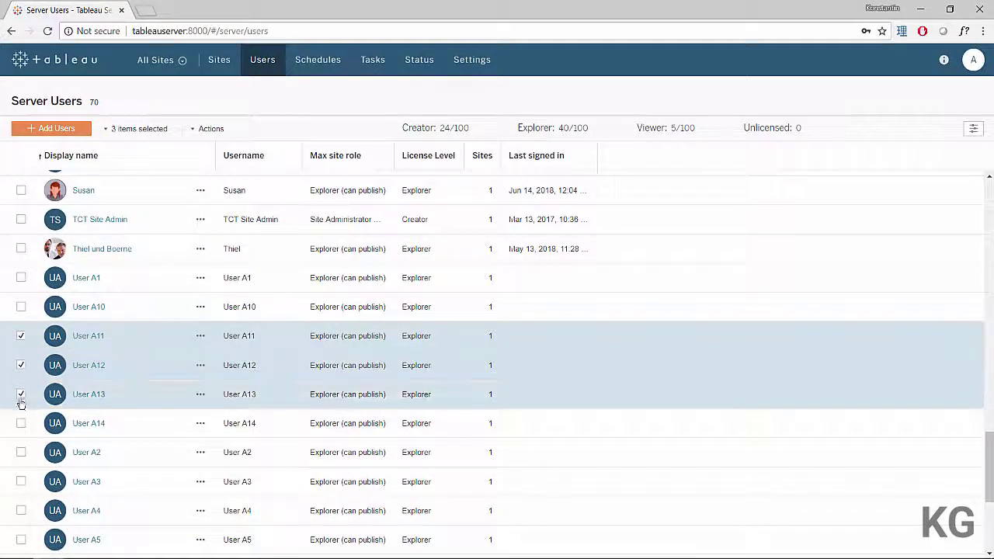
{"action": "left_click", "coordinate": [21, 424]}
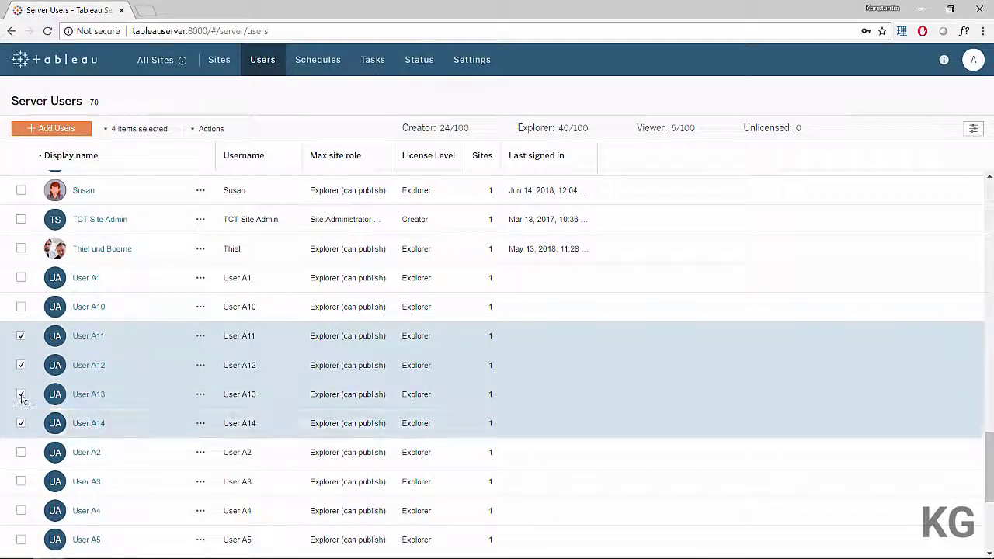
{"action": "left_click", "coordinate": [21, 307]}
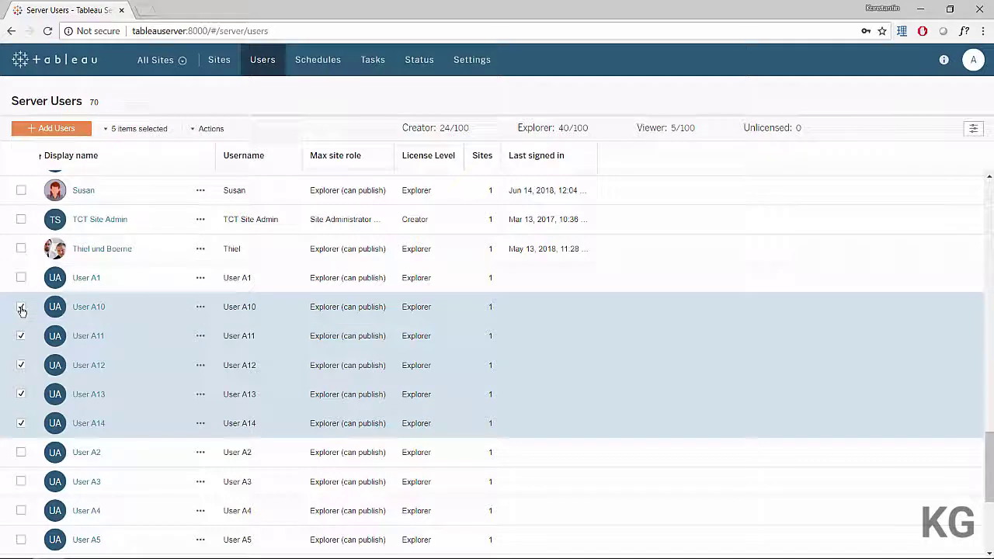
Step: Set the five users' site A membership role to Unlicensed and save
{"action": "left_click", "coordinate": [214, 129]}
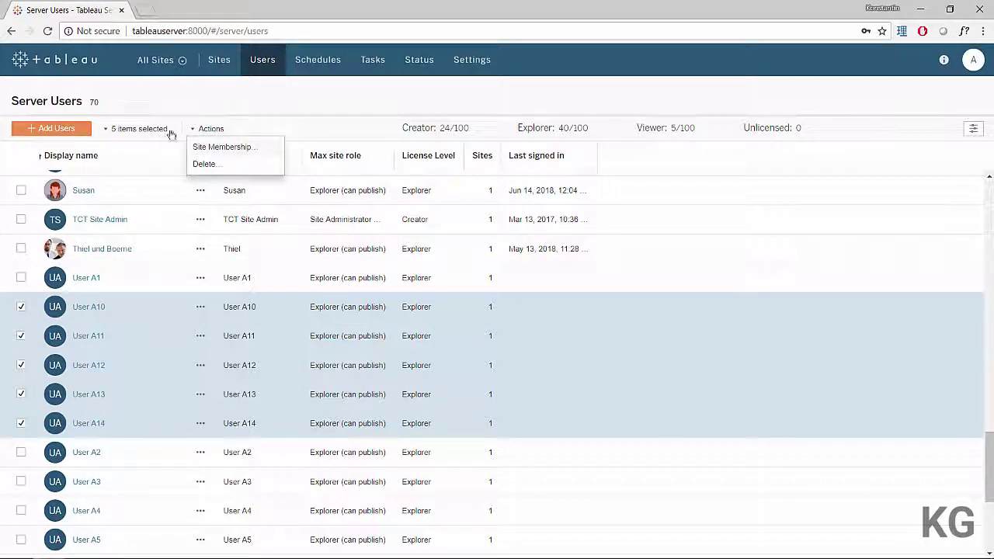
{"action": "left_click", "coordinate": [216, 148]}
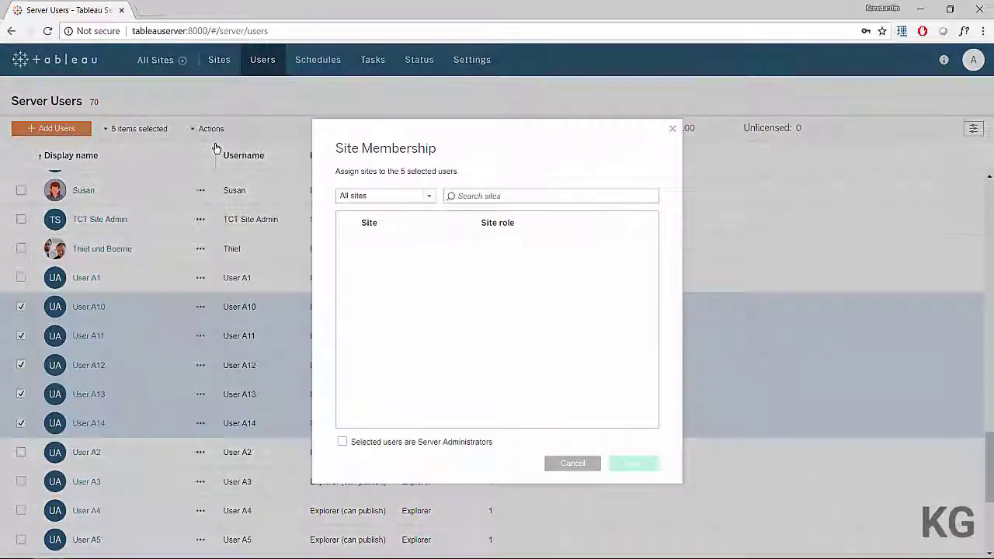
{"action": "left_click", "coordinate": [350, 249]}
{"action": "left_click", "coordinate": [495, 250]}
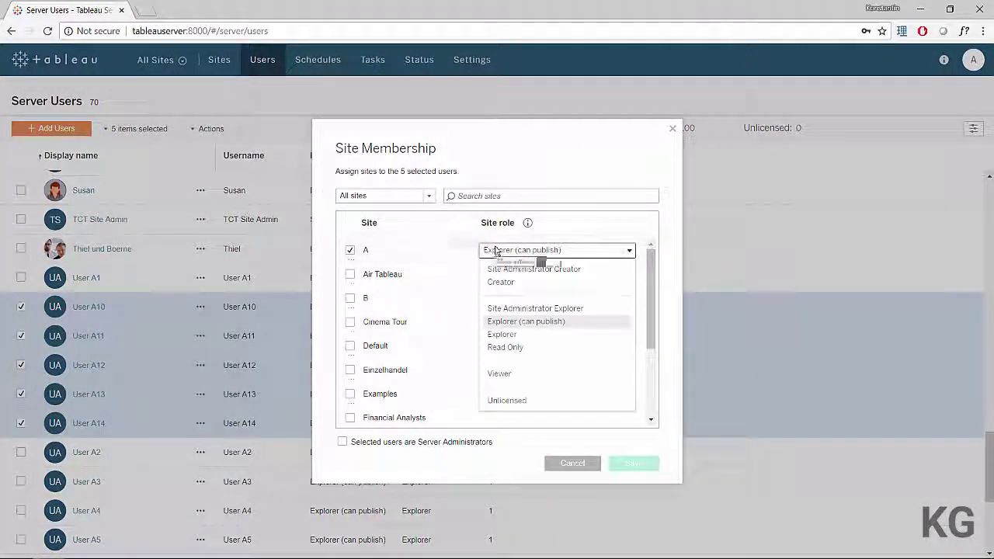
{"action": "left_click", "coordinate": [515, 401]}
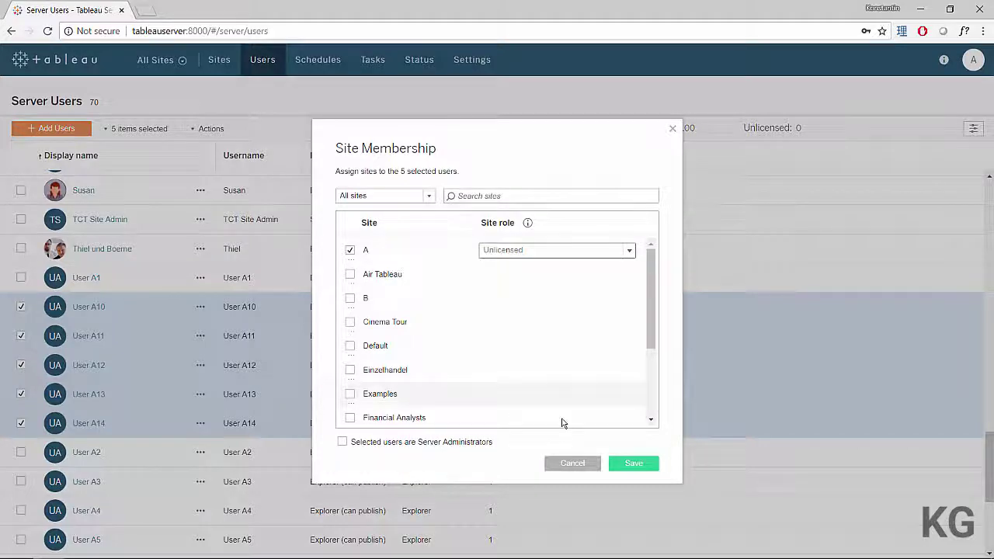
{"action": "left_click", "coordinate": [628, 463]}
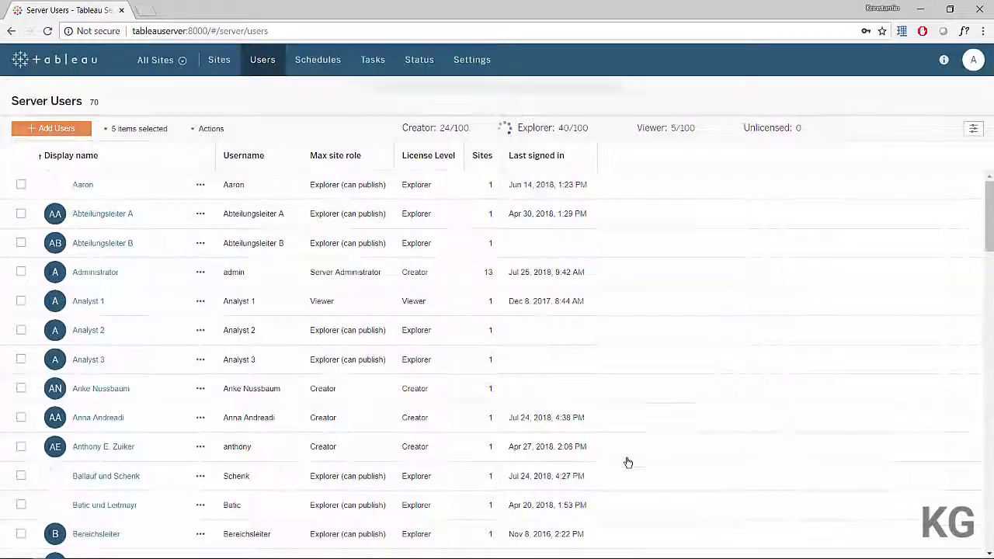
Step: Go to Manage All Sites and check site A's user counts
{"action": "left_click", "coordinate": [165, 61]}
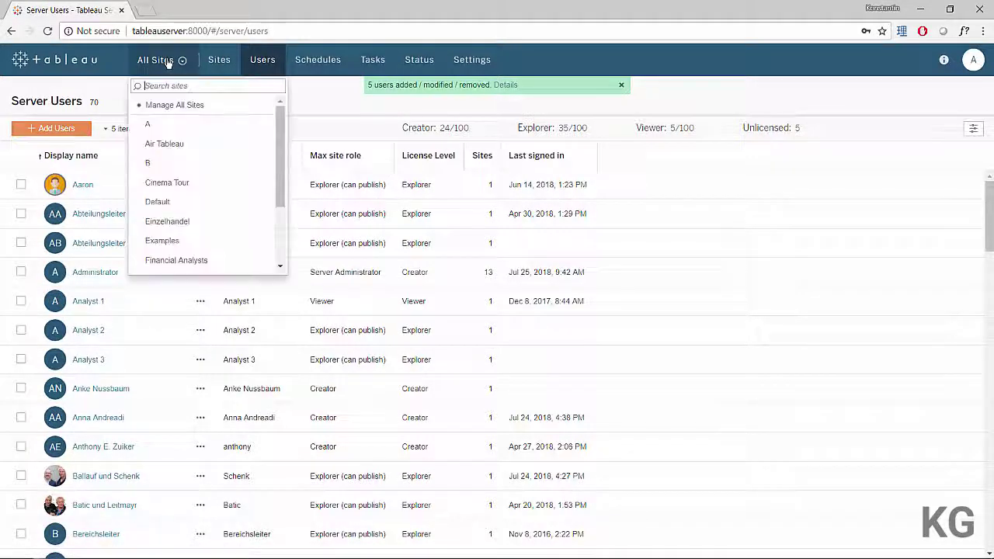
{"action": "left_click", "coordinate": [155, 104]}
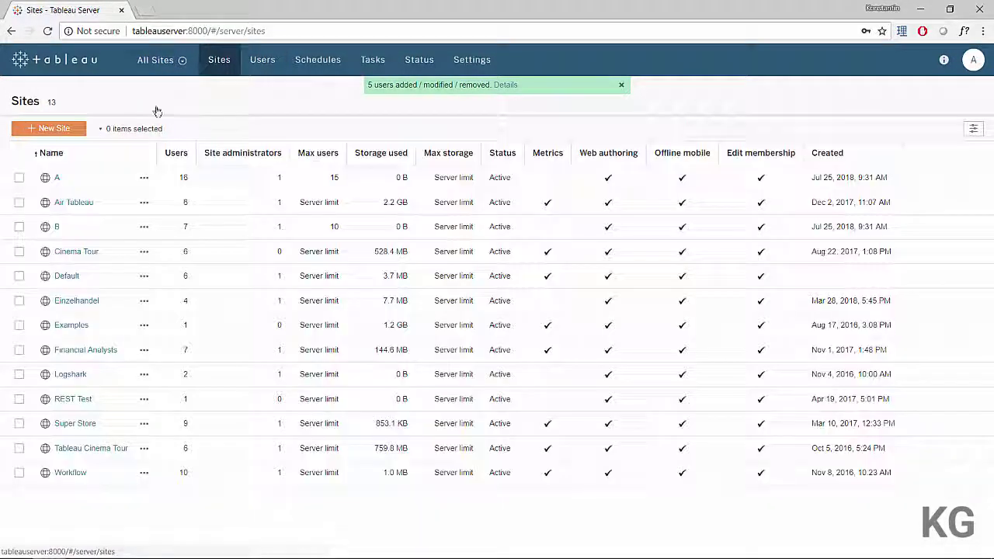
{"action": "left_click", "coordinate": [144, 178]}
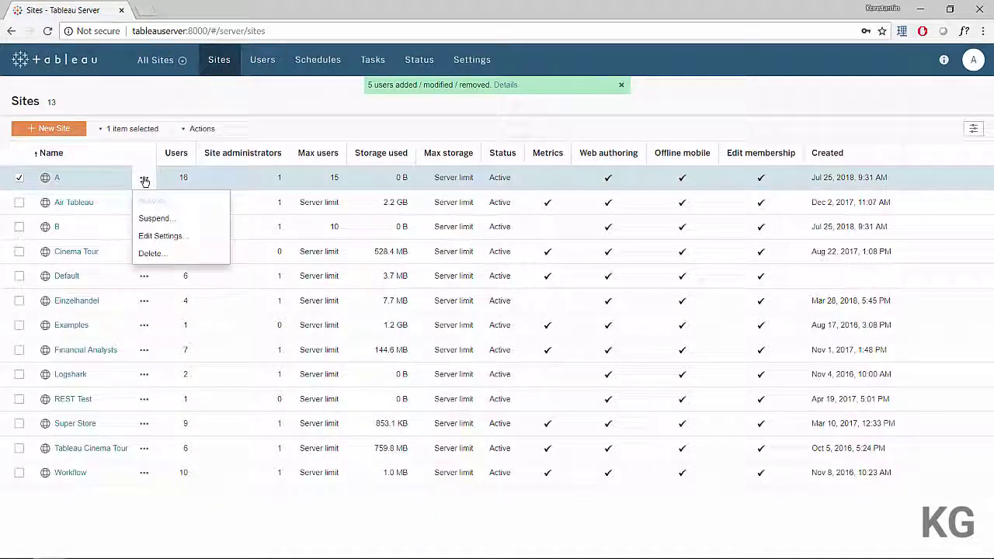
{"action": "triple_click", "coordinate": [185, 177]}
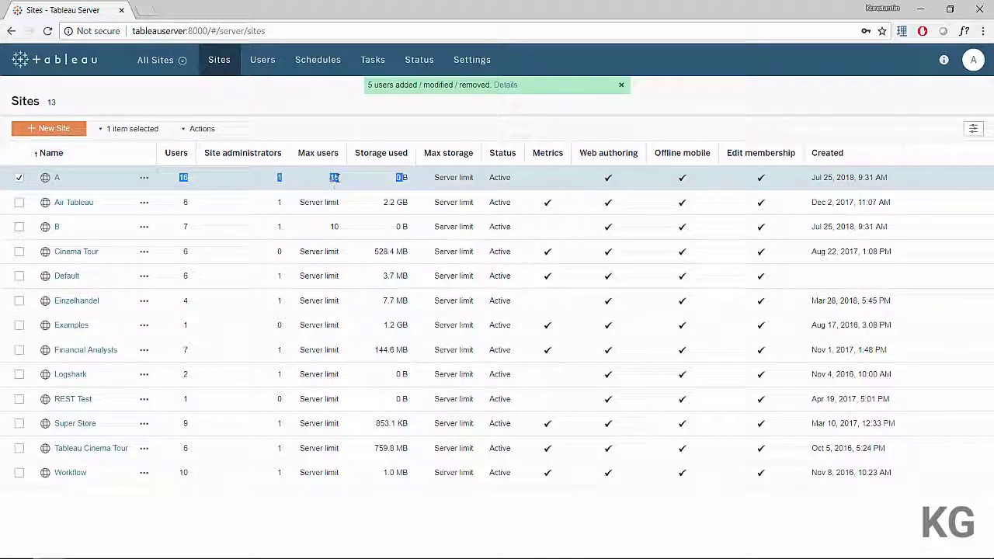
Step: Change site A's user limit to 10 in Edit Settings, save, and sign out
{"action": "left_click", "coordinate": [144, 178]}
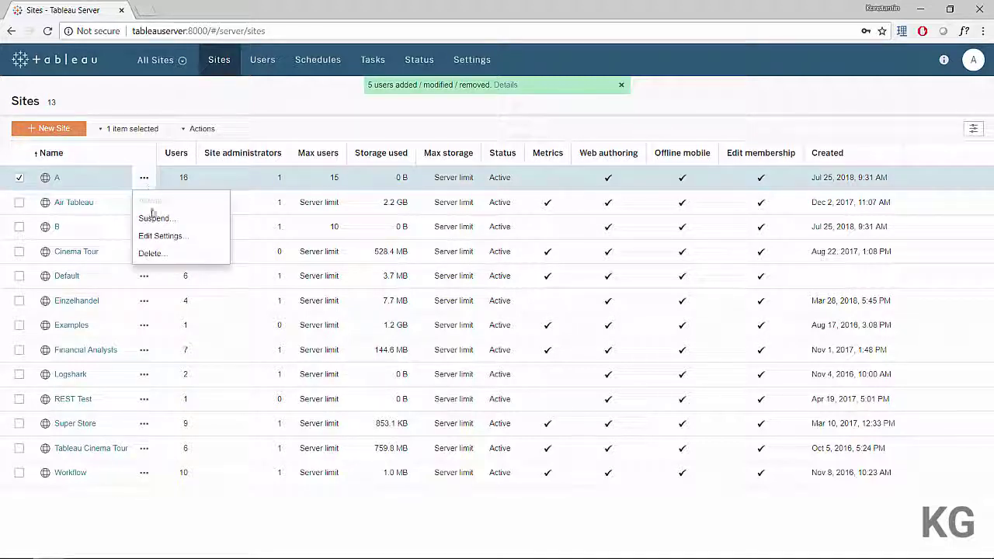
{"action": "left_click", "coordinate": [159, 236]}
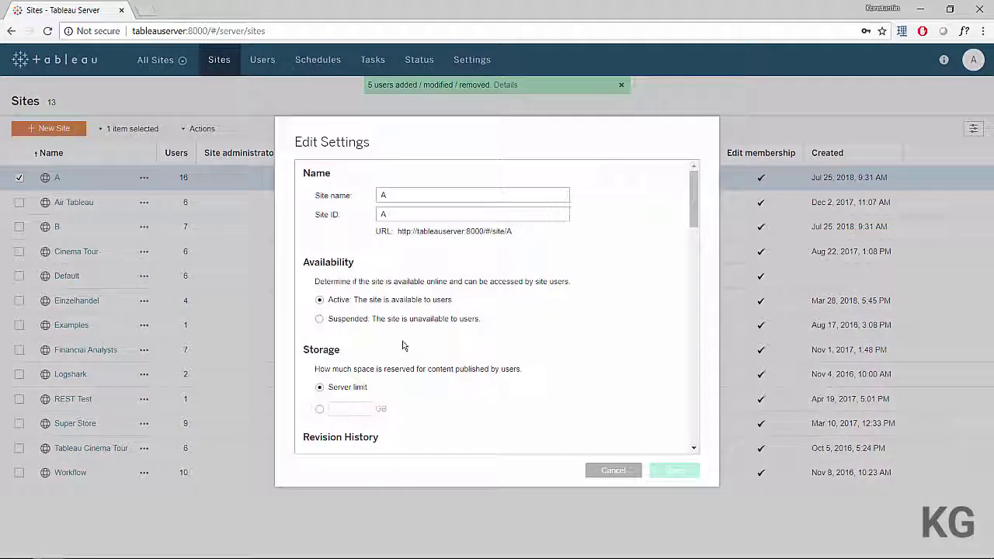
{"action": "scroll", "coordinate": [404, 342], "scroll_direction": "down", "scroll_amount": 2}
{"action": "scroll", "coordinate": [404, 342], "scroll_direction": "down", "scroll_amount": 2}
{"action": "scroll", "coordinate": [377, 365], "scroll_direction": "down", "scroll_amount": 1}
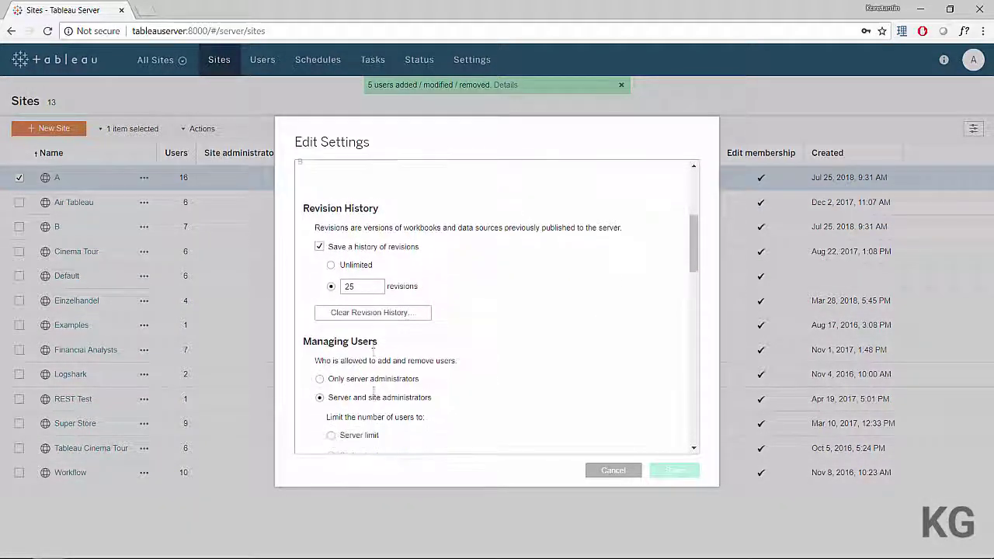
{"action": "double_click", "coordinate": [367, 334]}
{"action": "type", "text": "10"}
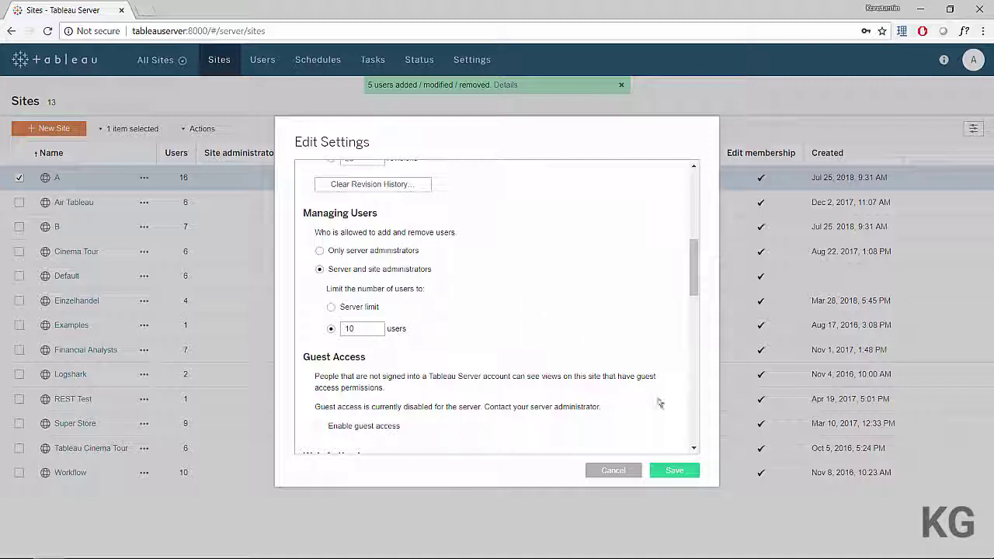
{"action": "left_click", "coordinate": [670, 471]}
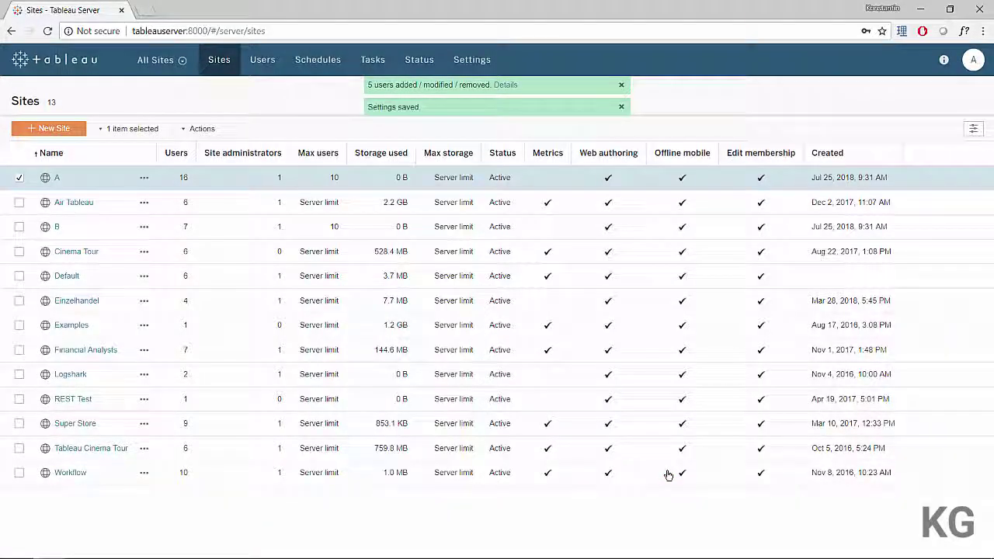
{"action": "left_click", "coordinate": [970, 70]}
{"action": "left_click", "coordinate": [880, 156]}
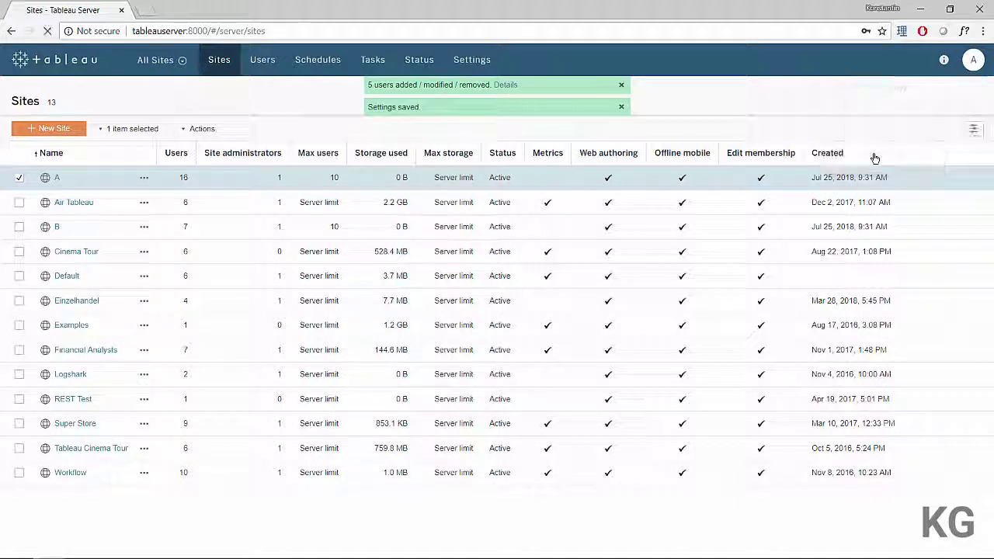